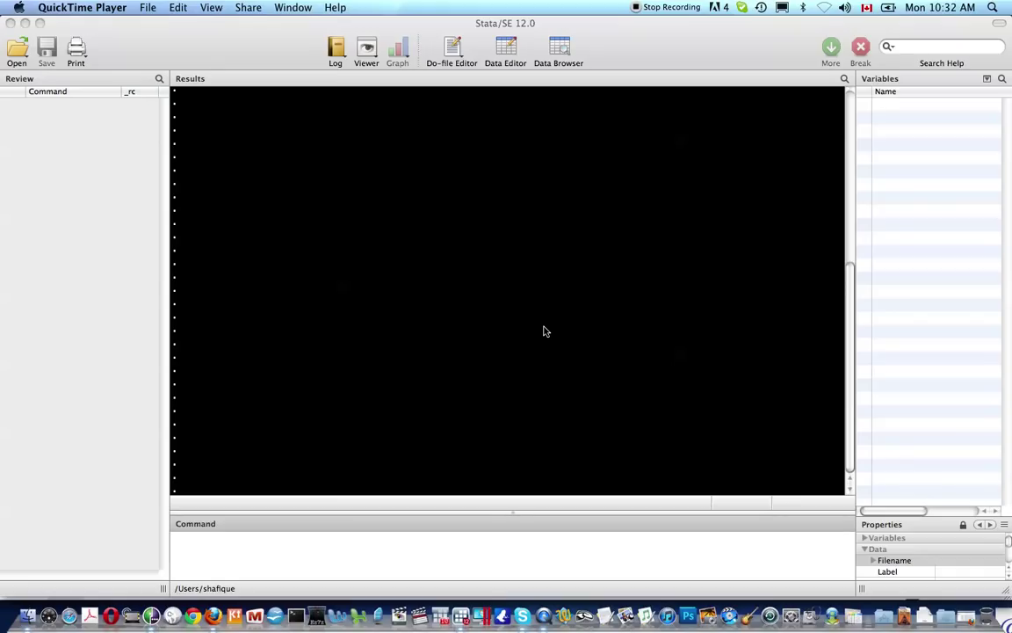
Evaluate the expression 2^4+3 with the display command di.
{"action": "left_click", "coordinate": [351, 561]}
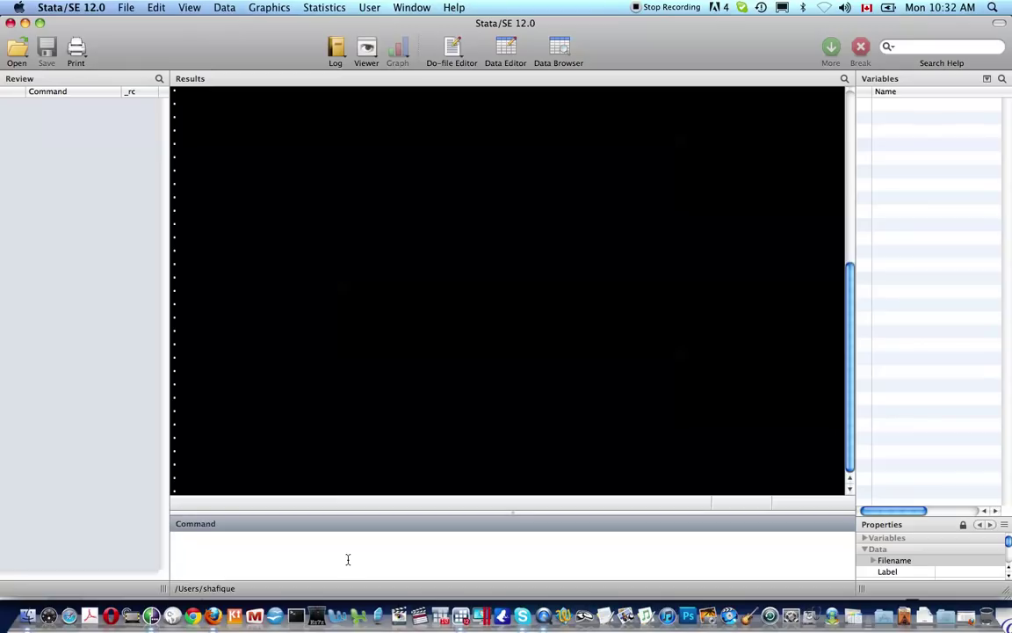
{"action": "type", "text": "di 2^4+3"}
{"action": "key", "text": "Return"}
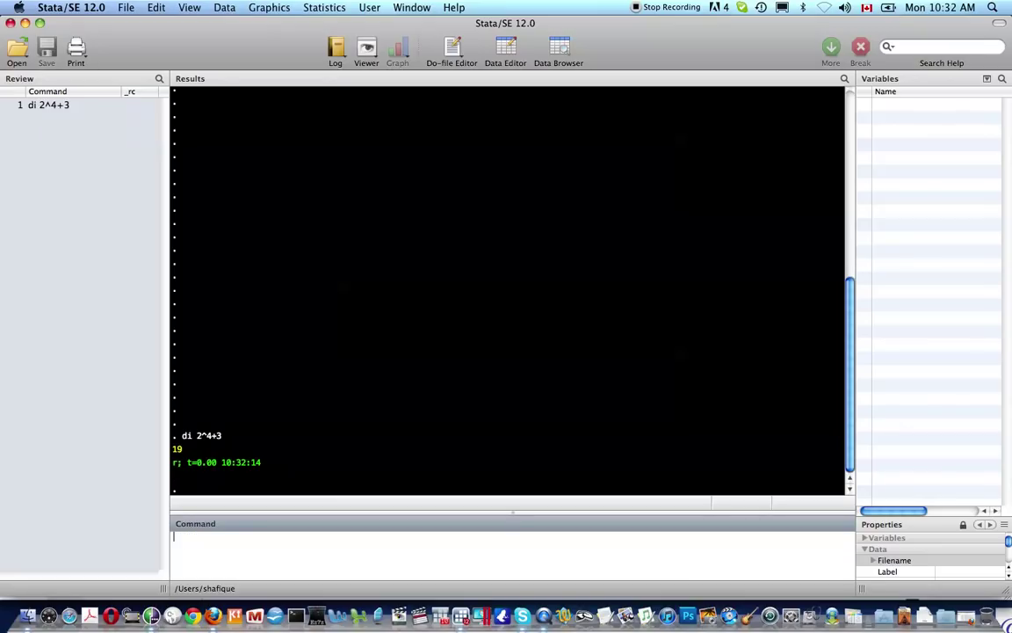
Display the text string "stata tutorial" with the di command.
{"action": "type", "text": "di \"\""}
{"action": "key", "text": "Left"}
{"action": "type", "text": "stata turial"}
{"action": "key", "text": "BackSpace"}
{"action": "key", "text": "BackSpace"}
{"action": "key", "text": "BackSpace"}
{"action": "key", "text": "BackSpace"}
{"action": "type", "text": "tori"}
{"action": "key", "text": "BackSpace"}
{"action": "key", "text": "BackSpace"}
{"action": "type", "text": "rial"}
{"action": "key", "text": "Return"}
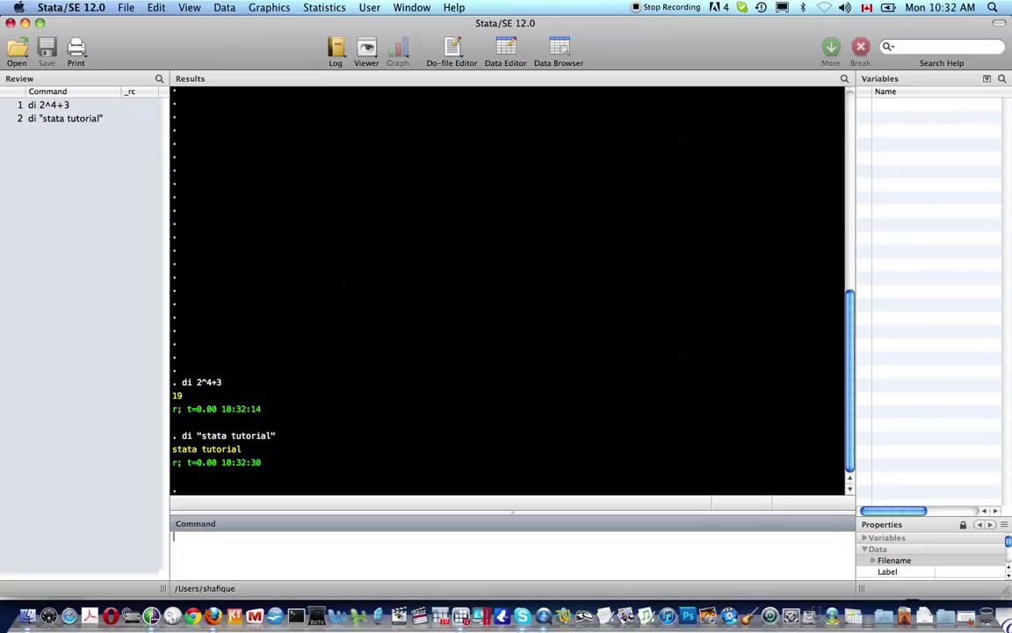
Display the string here are some "double quotes" with di, enclosing it in compound quotes so the inner quotation marks print.
{"action": "type", "text": "di "}
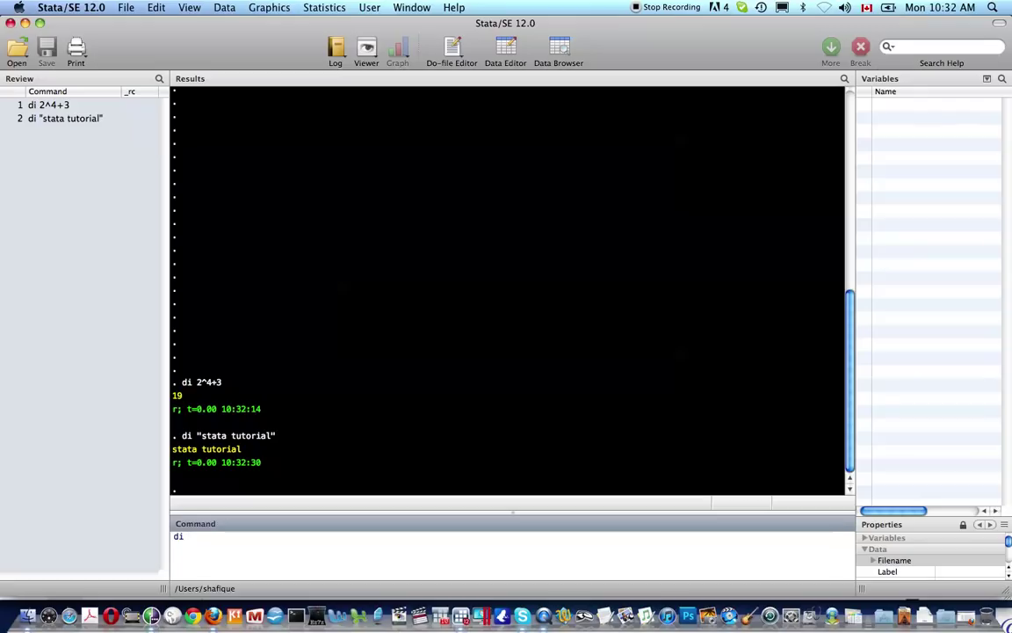
{"action": "type", "text": "`\"\"'"}
{"action": "key", "text": "Left"}
{"action": "key", "text": "Left"}
{"action": "key", "text": "BackSpace"}
{"action": "type", "text": "here are some \"double\""}
{"action": "key", "text": "Left"}
{"action": "type", "text": "double quotes"}
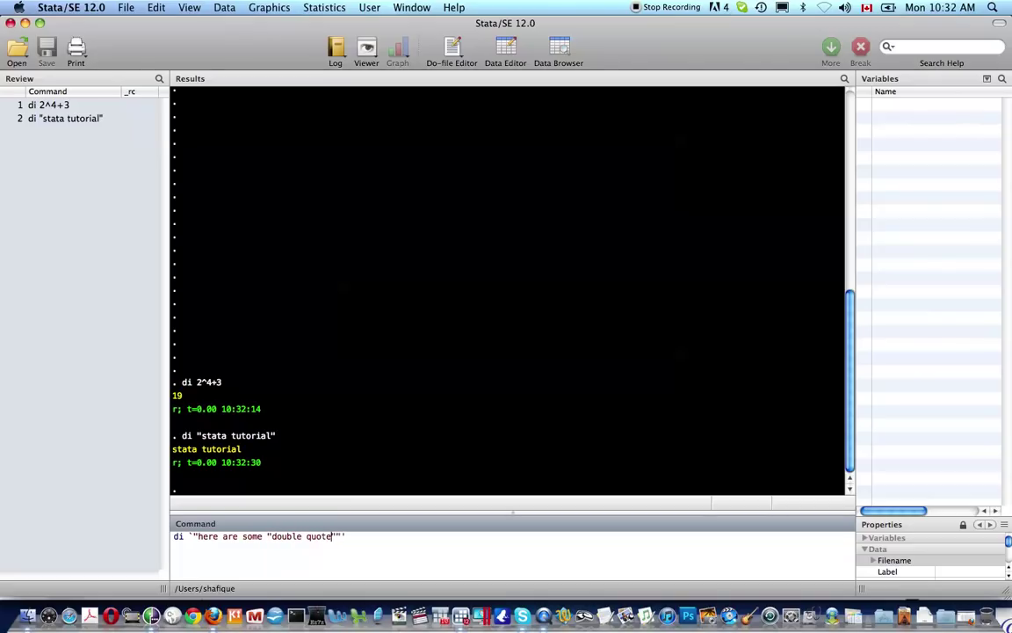
{"action": "key", "text": "Return"}
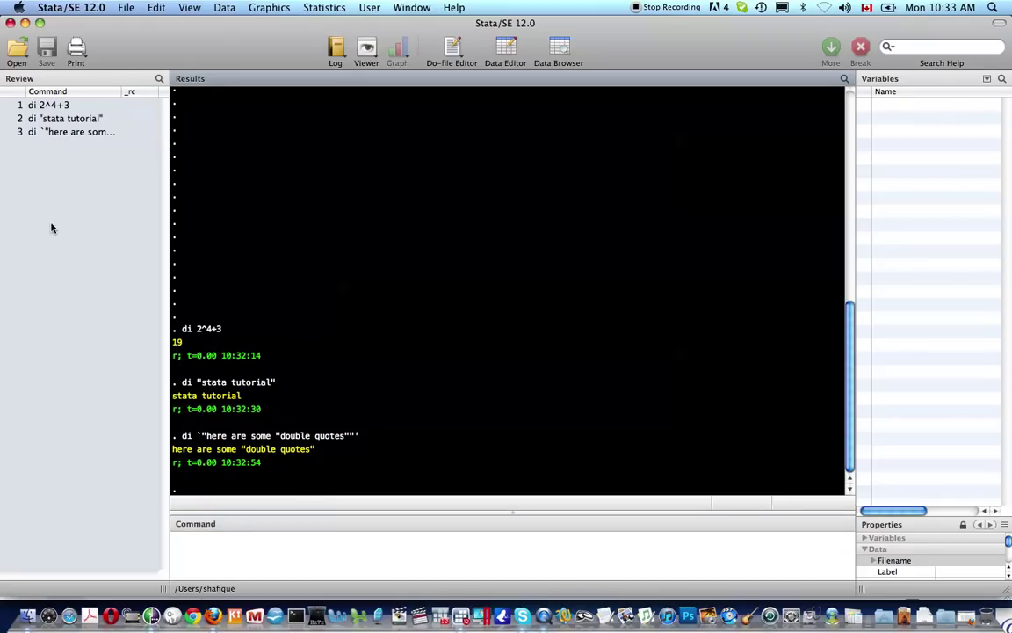
Rerun the earlier di 2^4+3 command and the compound-quoted "double quotes" command from the command history.
{"action": "left_click", "coordinate": [56, 107]}
{"action": "key", "text": "Return"}
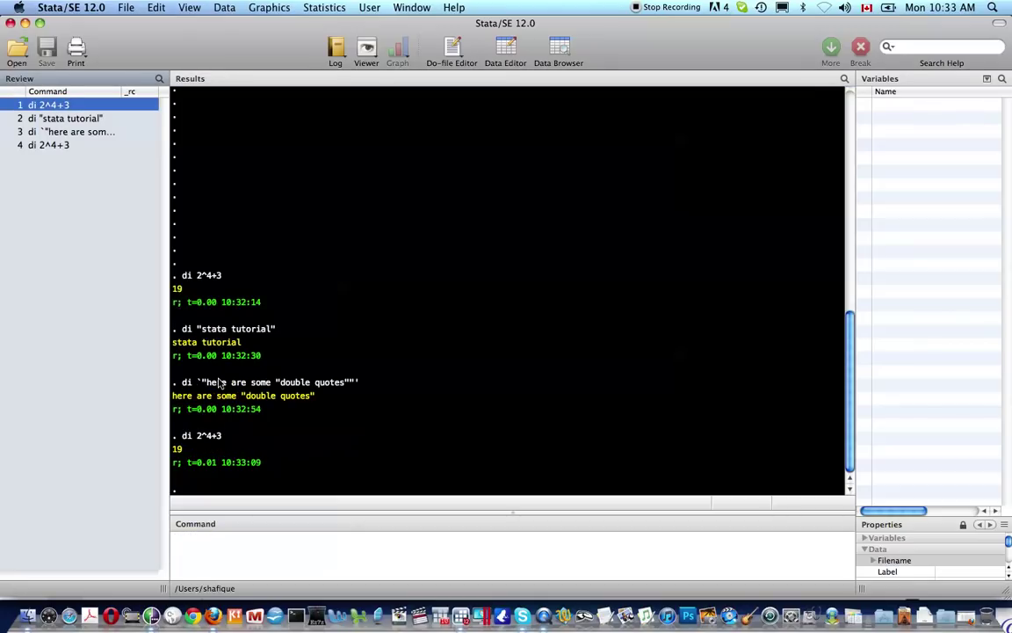
{"action": "left_click", "coordinate": [281, 562]}
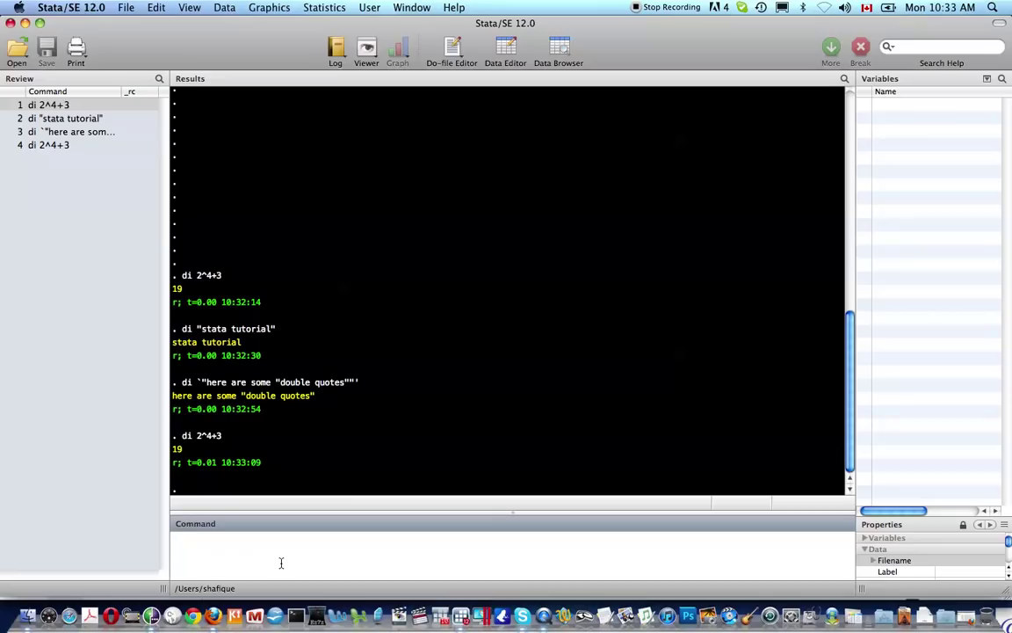
{"action": "key", "text": "Page_Up"}
{"action": "key", "text": "Page_Up"}
{"action": "key", "text": "Page_Up"}
{"action": "key", "text": "Page_Up"}
{"action": "key", "text": "Page_Down"}
{"action": "key", "text": "Page_Down"}
{"action": "key", "text": "Return"}
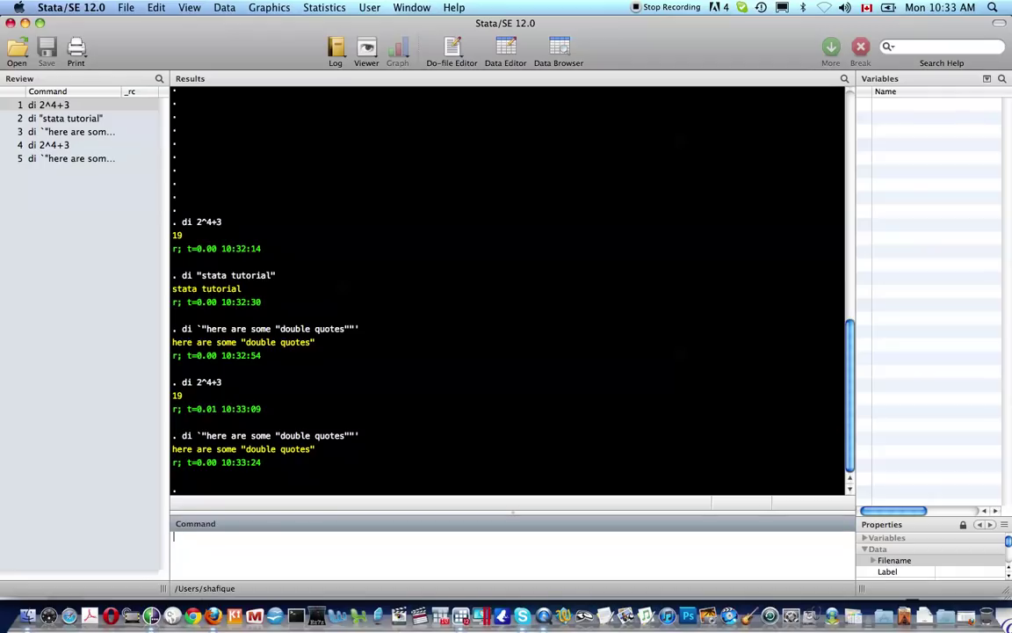
Load the built-in auto example dataset with the sysuse command.
{"action": "type", "text": "sys"}
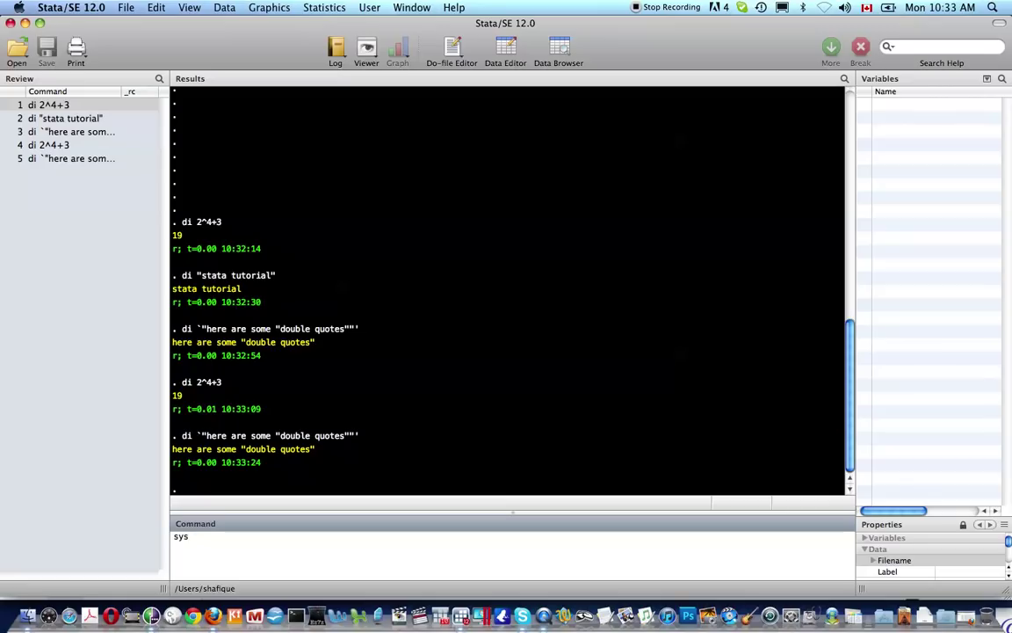
{"action": "type", "text": "u"}
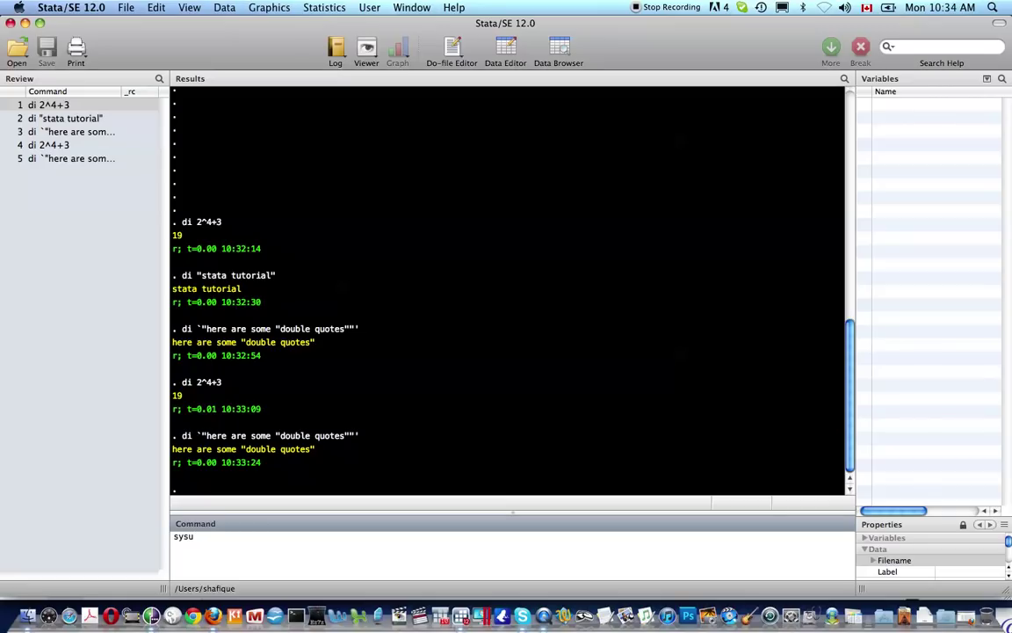
{"action": "type", "text": "se ato"}
{"action": "key", "text": "BackSpace"}
{"action": "key", "text": "BackSpace"}
{"action": "type", "text": "uto"}
{"action": "key", "text": "Return"}
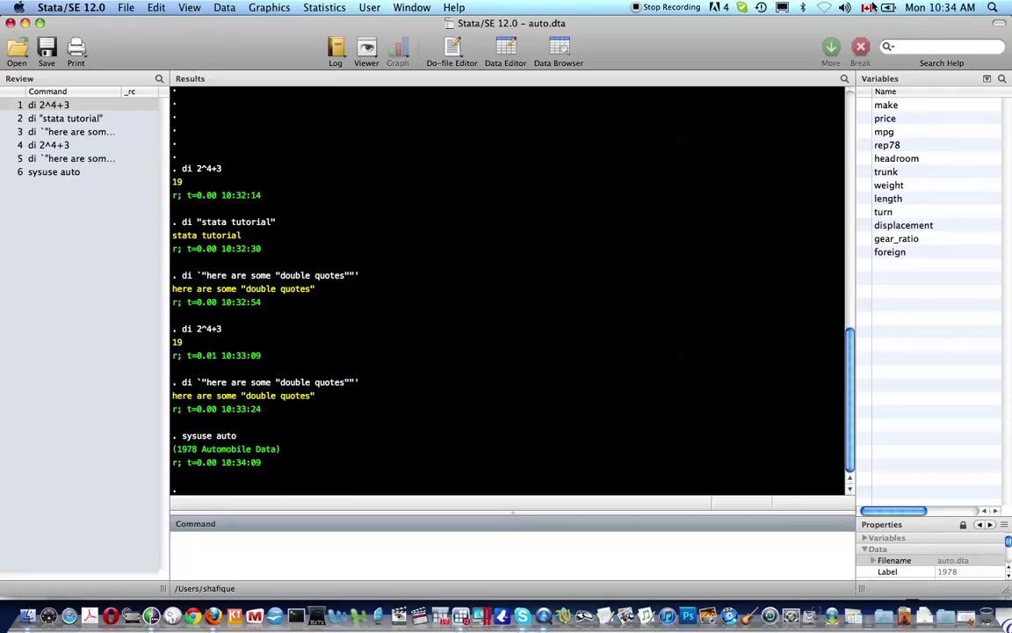
Describe the auto dataset with d and list the notes attached to it with note.
{"action": "type", "text": "d"}
{"action": "key", "text": "Return"}
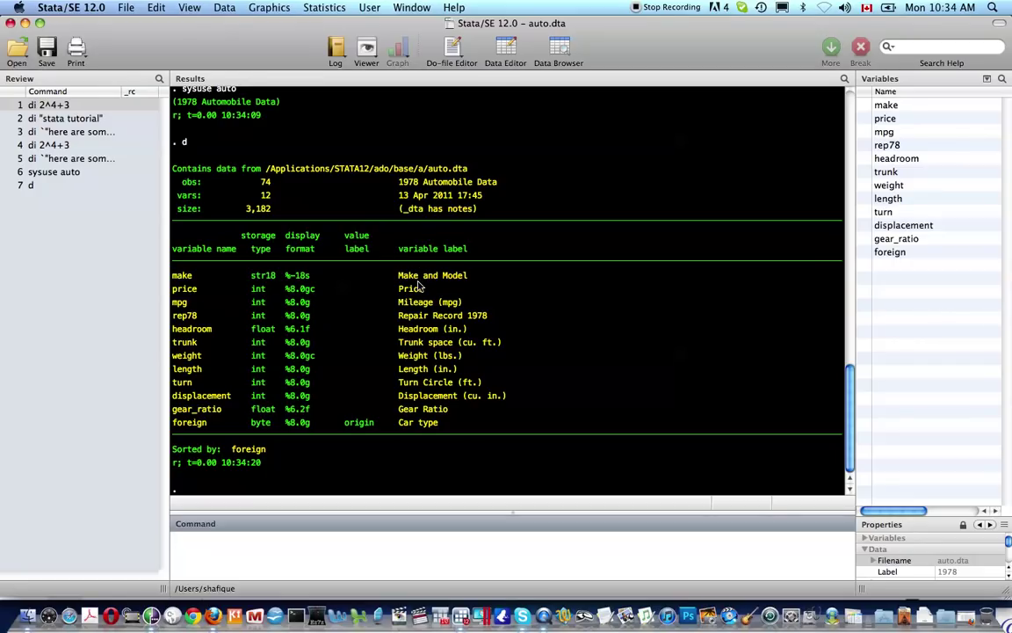
{"action": "type", "text": "note"}
{"action": "key", "text": "Return"}
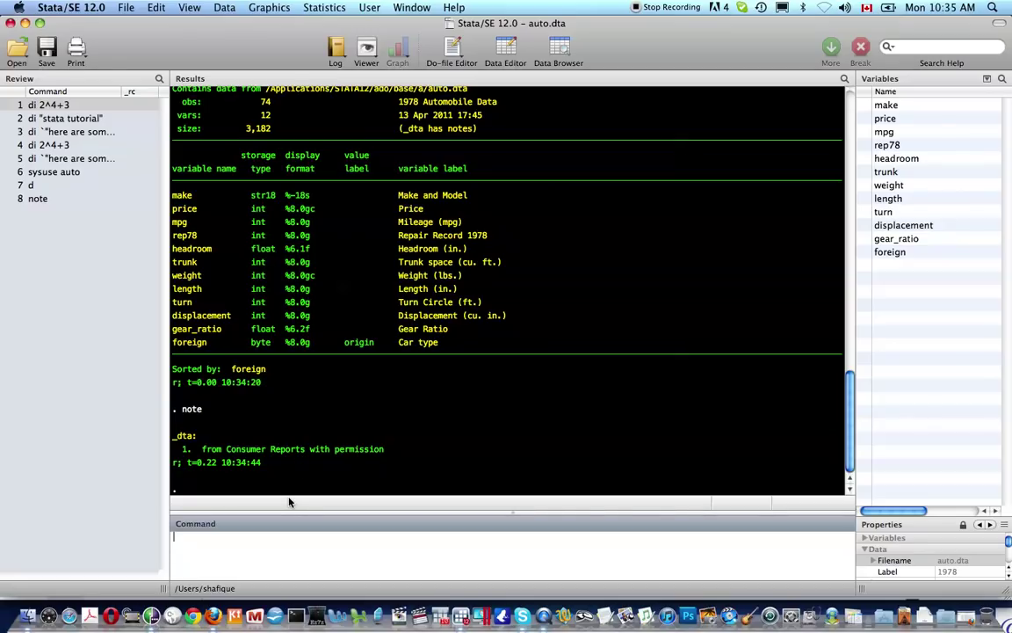
Tabulate the frequencies of the foreign variable with the tab command.
{"action": "type", "text": "tab"}
{"action": "type", "text": "reign"}
{"action": "key", "text": "Return"}
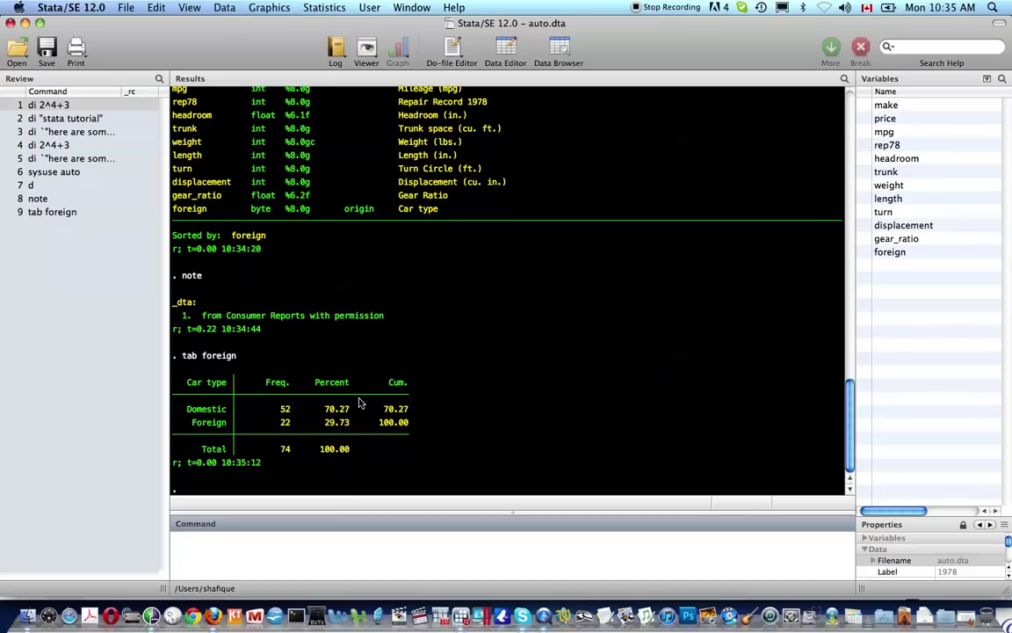
Open the auto dataset in the read-only browse view.
{"action": "type", "text": "bro"}
{"action": "key", "text": "BackSpace"}
{"action": "key", "text": "BackSpace"}
{"action": "key", "text": "BackSpace"}
{"action": "key", "text": "super+8"}
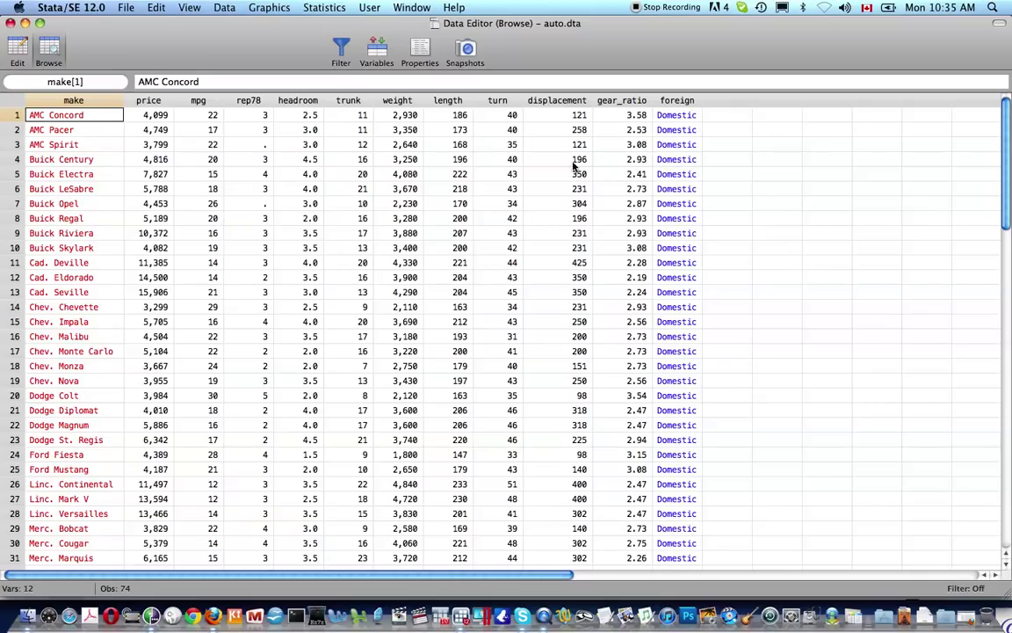
Step through the Domestic rows of the foreign column to examine the numeric value stored behind the label.
{"action": "left_click", "coordinate": [669, 115]}
{"action": "key", "text": "Down"}
{"action": "key", "text": "Down"}
{"action": "key", "text": "Down"}
{"action": "key", "text": "Down"}
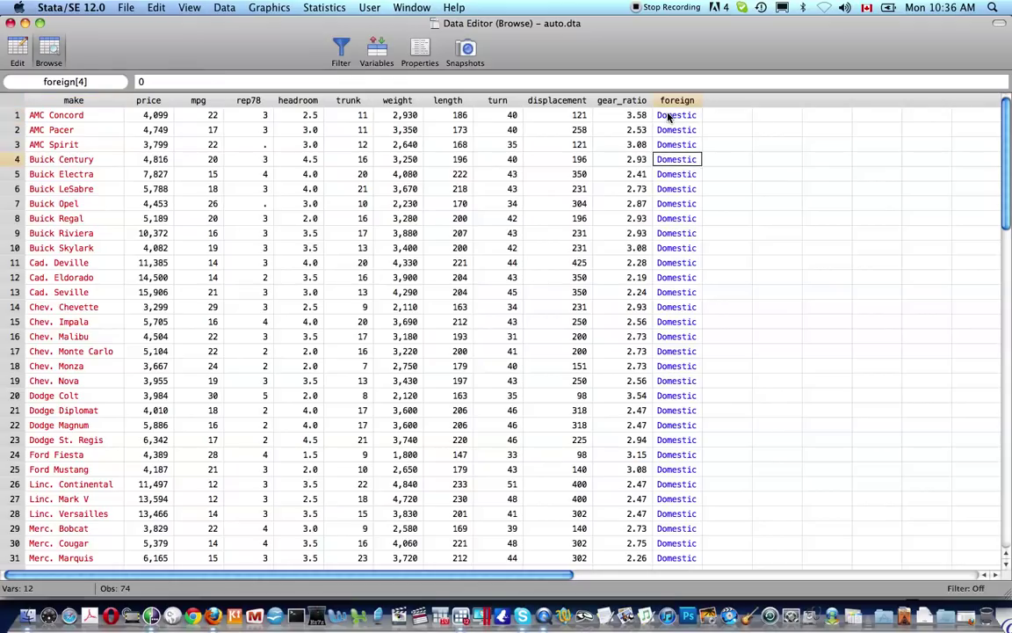
{"action": "key", "text": "Up"}
{"action": "key", "text": "Up"}
{"action": "key", "text": "Up"}
{"action": "key", "text": "Up"}
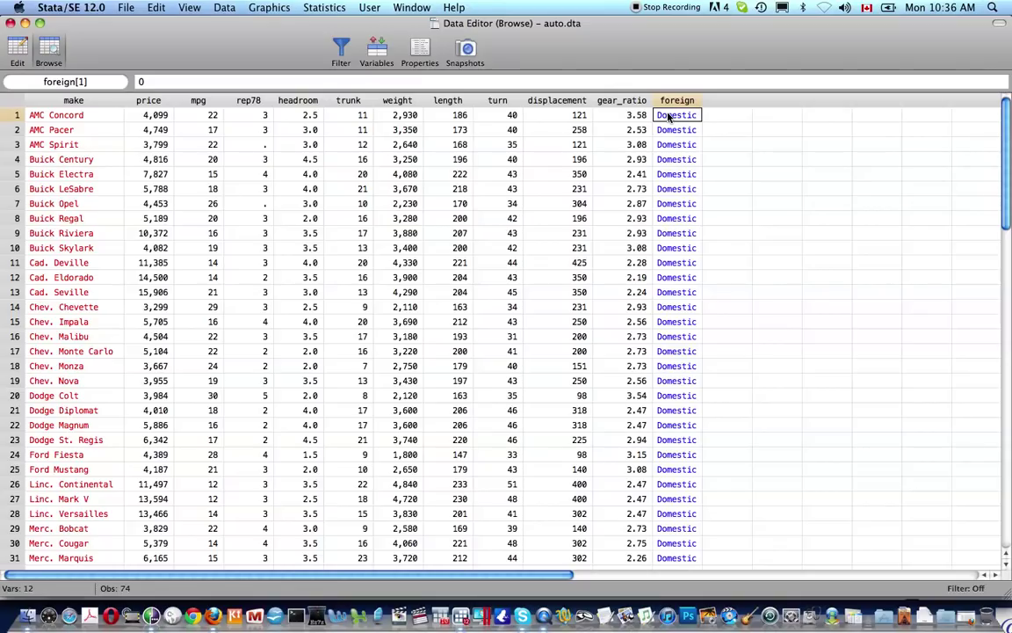
{"action": "key", "text": "Down"}
{"action": "key", "text": "Down"}
{"action": "key", "text": "Down"}
{"action": "key", "text": "Down"}
{"action": "key", "text": "Down"}
{"action": "key", "text": "Down"}
{"action": "key", "text": "Down"}
{"action": "key", "text": "Down"}
{"action": "key", "text": "Down"}
{"action": "scroll", "coordinate": [669, 117], "scroll_direction": "down", "scroll_amount": 3}
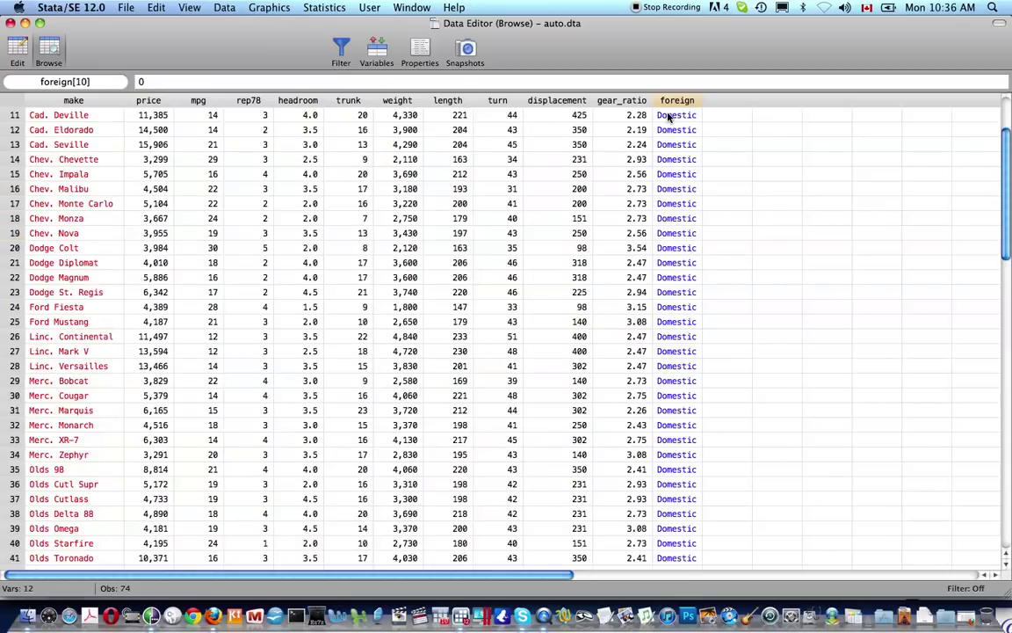
{"action": "scroll", "coordinate": [670, 117], "scroll_direction": "down", "scroll_amount": 10}
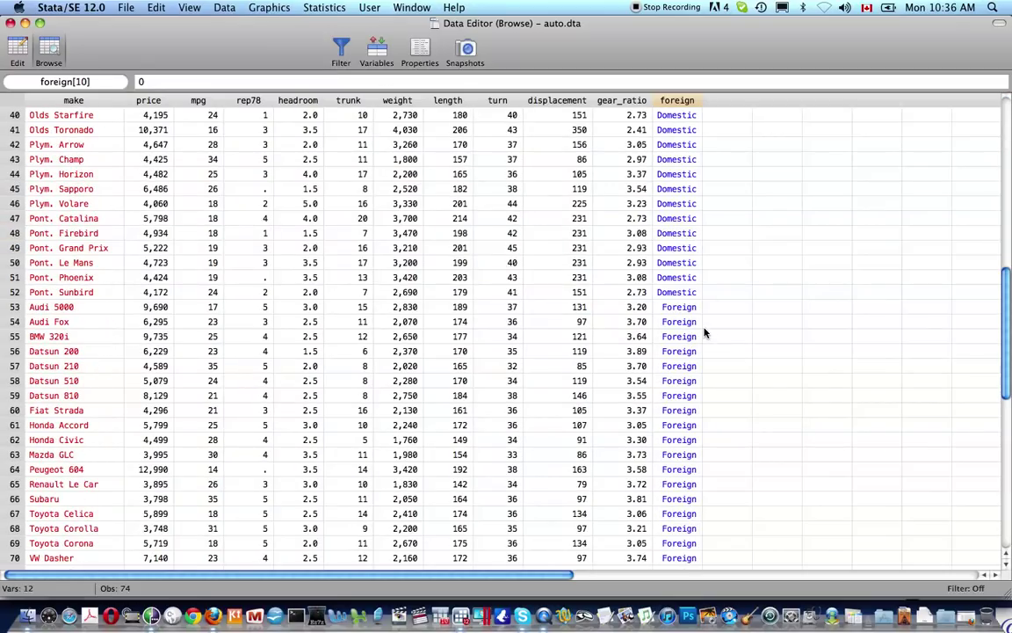
Compare the stored values of foreign around observation 53, where the labels change from Domestic to Foreign.
{"action": "left_click", "coordinate": [687, 311]}
{"action": "key", "text": "Down"}
{"action": "key", "text": "Down"}
{"action": "key", "text": "Up"}
{"action": "key", "text": "Up"}
{"action": "key", "text": "Up"}
{"action": "key", "text": "Down"}
{"action": "scroll", "coordinate": [337, 225], "scroll_direction": "up", "scroll_amount": 6}
{"action": "scroll", "coordinate": [278, 275], "scroll_direction": "down", "scroll_amount": 1}
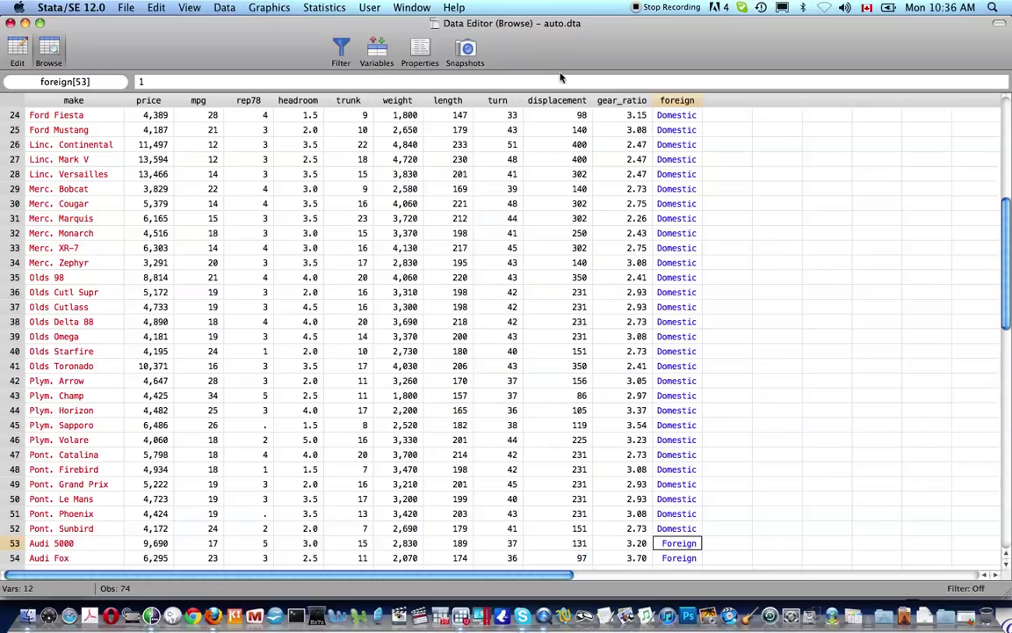
Check the turn value of the Linc. Mark V and the weight of the Linc. Versailles, and close the data browser.
{"action": "left_click", "coordinate": [508, 160]}
{"action": "left_click", "coordinate": [411, 175]}
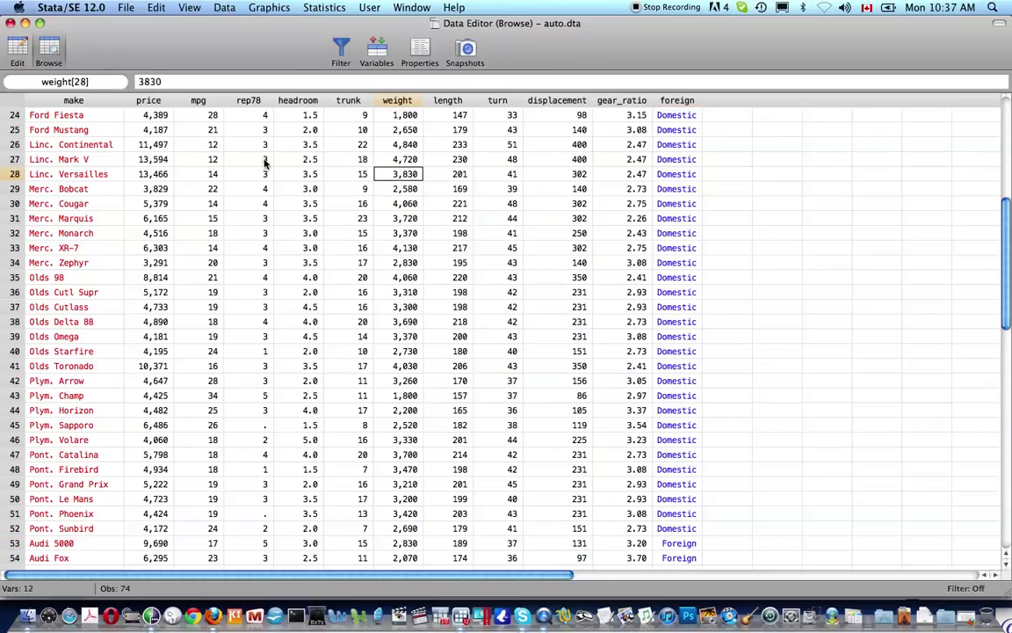
{"action": "key", "text": "super+w"}
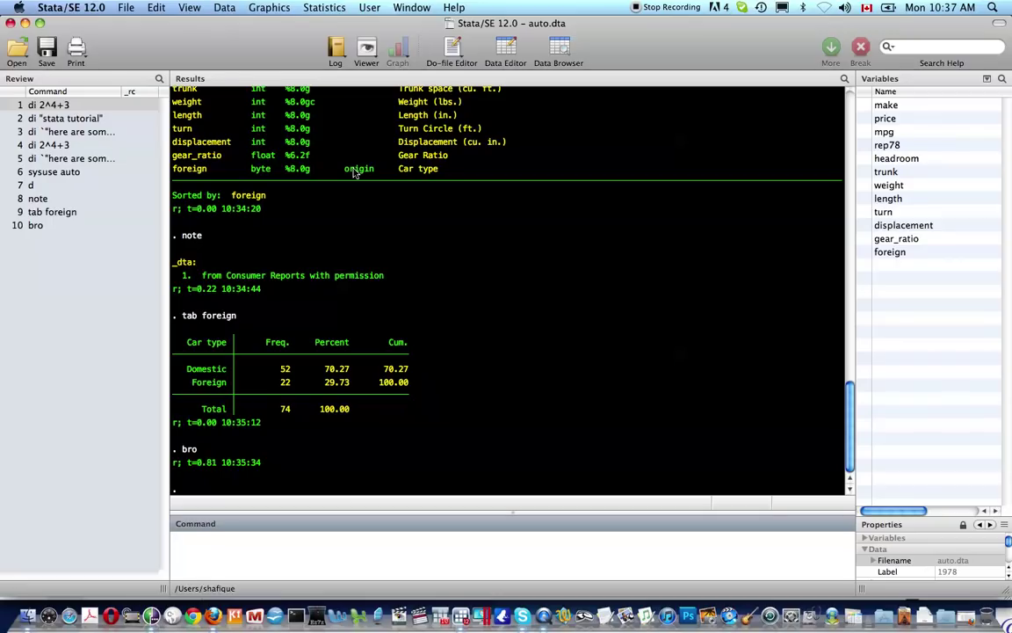
List all value labels in the dataset with label list, and list the origin label by name.
{"action": "type", "text": "label list"}
{"action": "key", "text": "Return"}
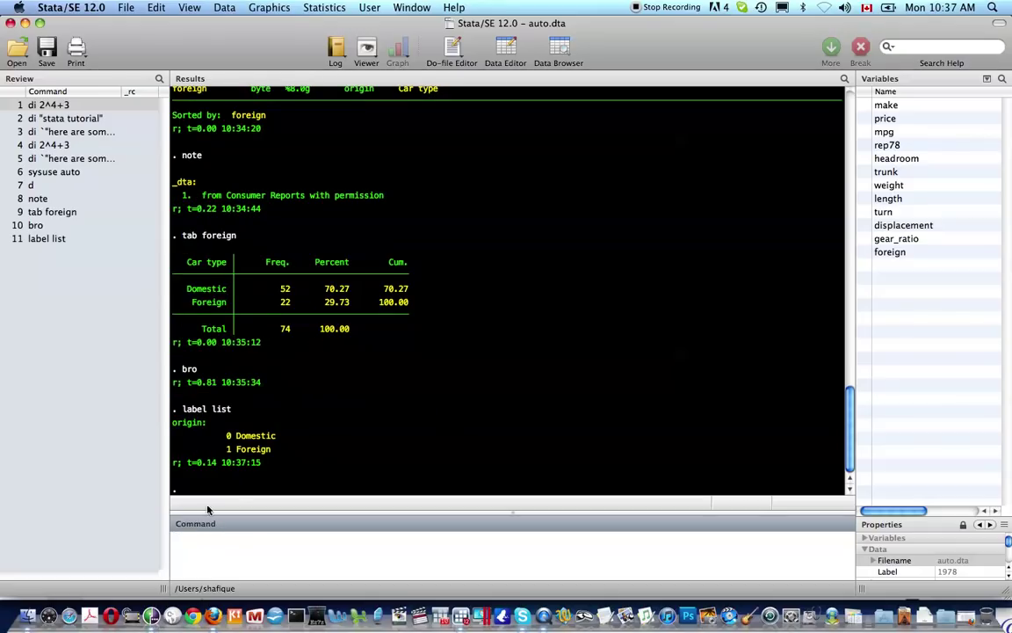
{"action": "type", "text": "label list orign"}
{"action": "key", "text": "Return"}
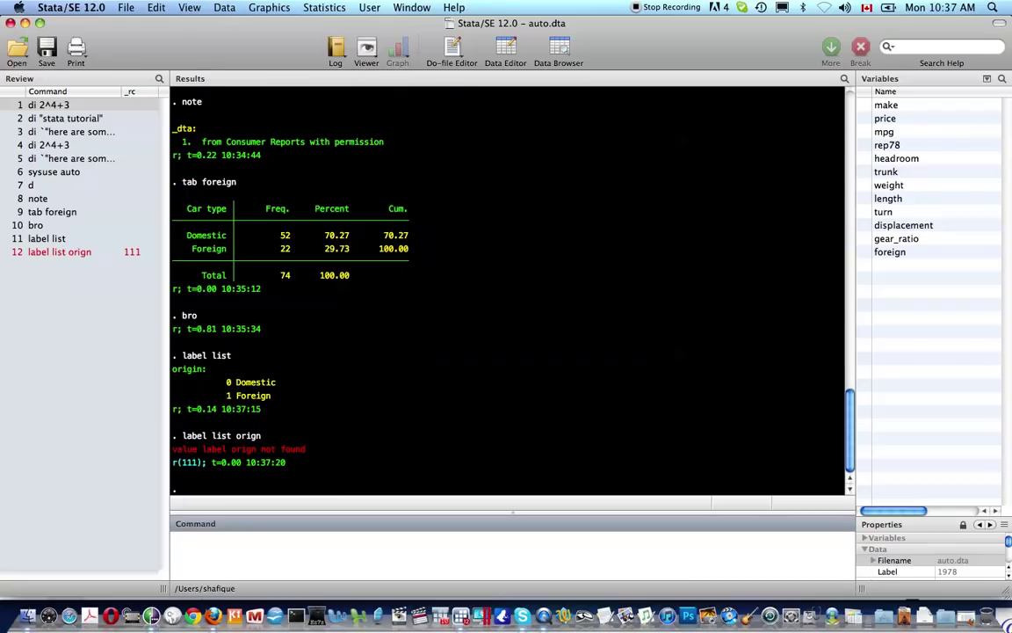
{"action": "key", "text": "Page_Up"}
{"action": "key", "text": "Left"}
{"action": "type", "text": "i"}
{"action": "key", "text": "Return"}
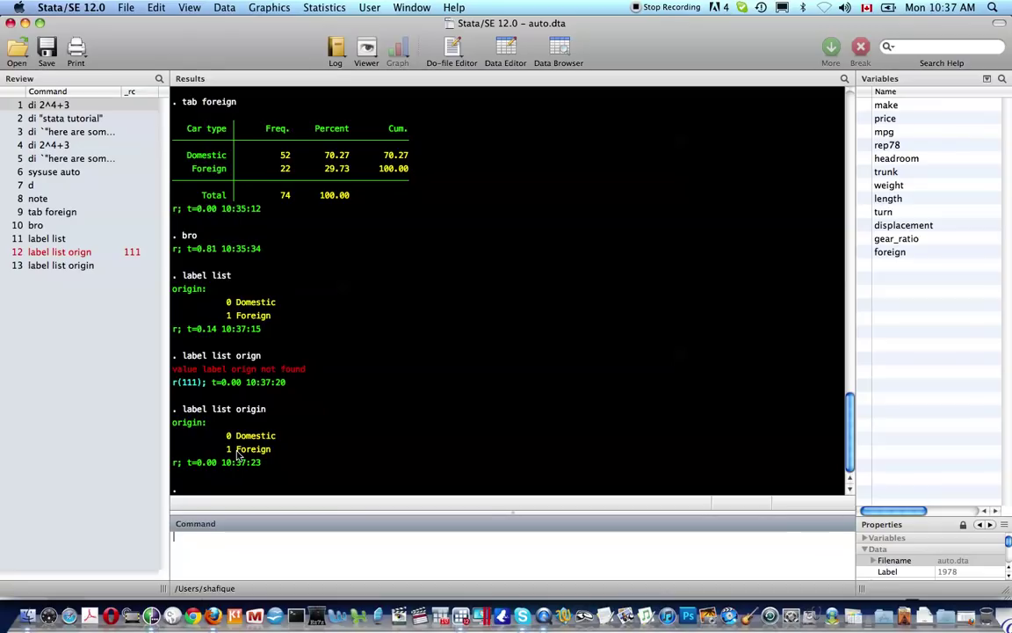
Describe the dataset again and generate a variable gallons filled with missing values (.).
{"action": "type", "text": "d"}
{"action": "key", "text": "Return"}
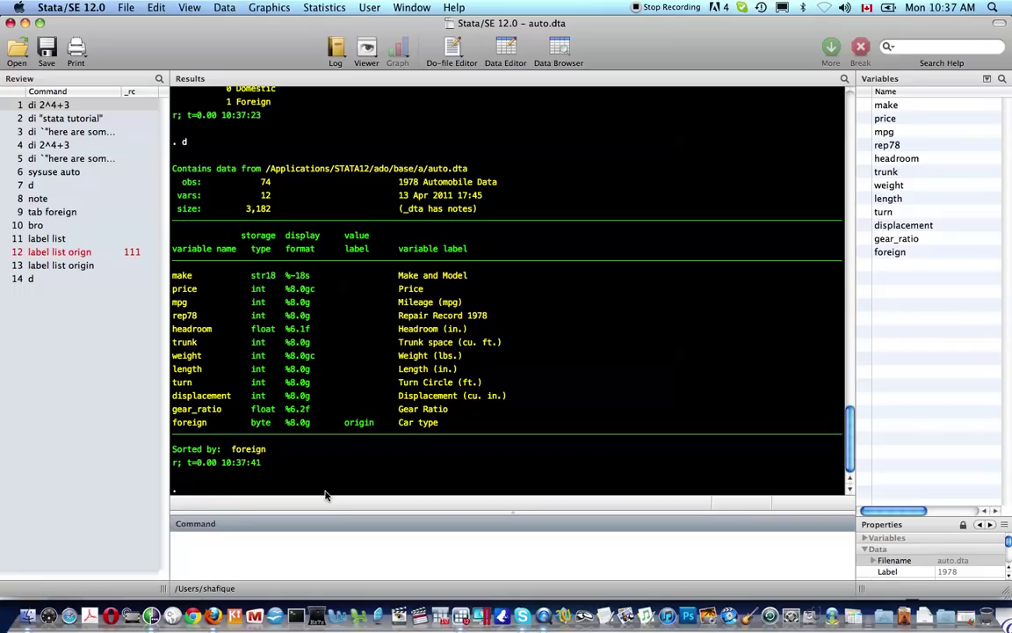
{"action": "type", "text": "gen gallons = 5"}
{"action": "key", "text": "BackSpace"}
{"action": "type", "text": "."}
{"action": "key", "text": "Return"}
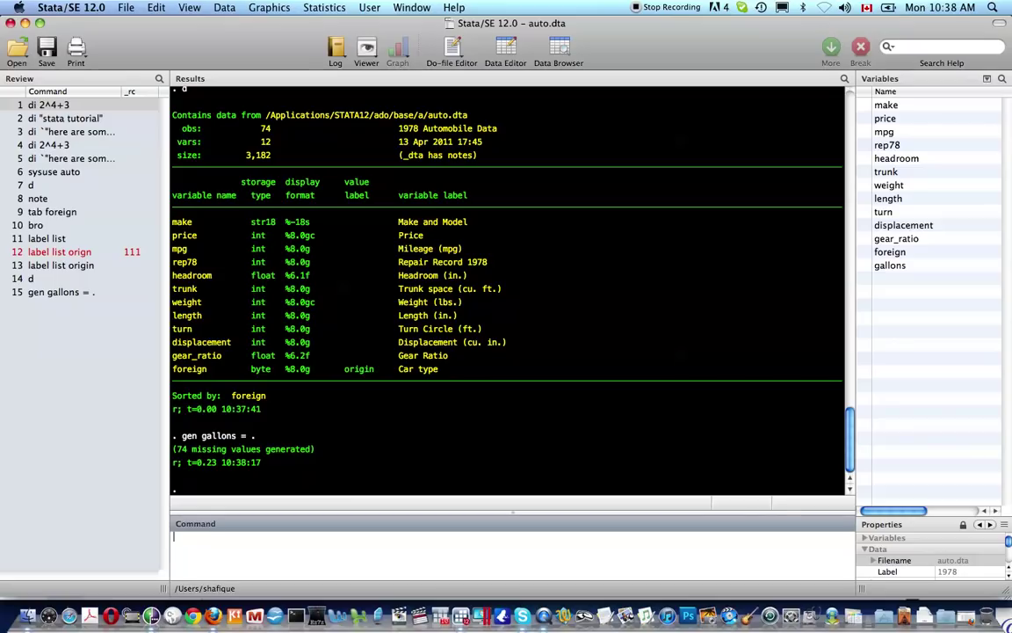
Open the dataset for editing with the edit command and set gallons to 5 in observations 1, 2 and 4.
{"action": "type", "text": "edit"}
{"action": "key", "text": "Return"}
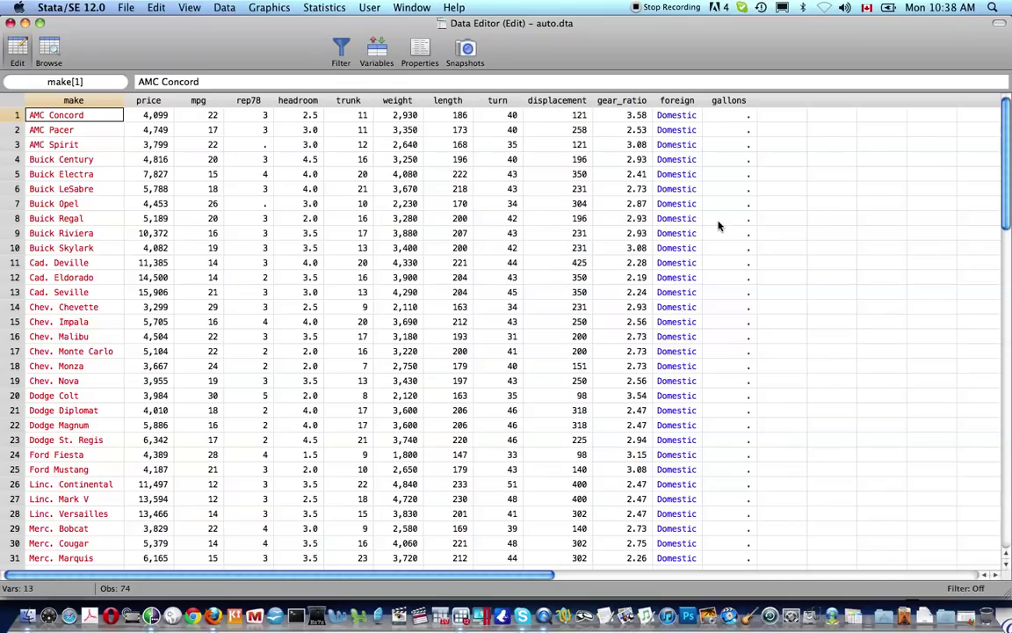
{"action": "left_click", "coordinate": [731, 116]}
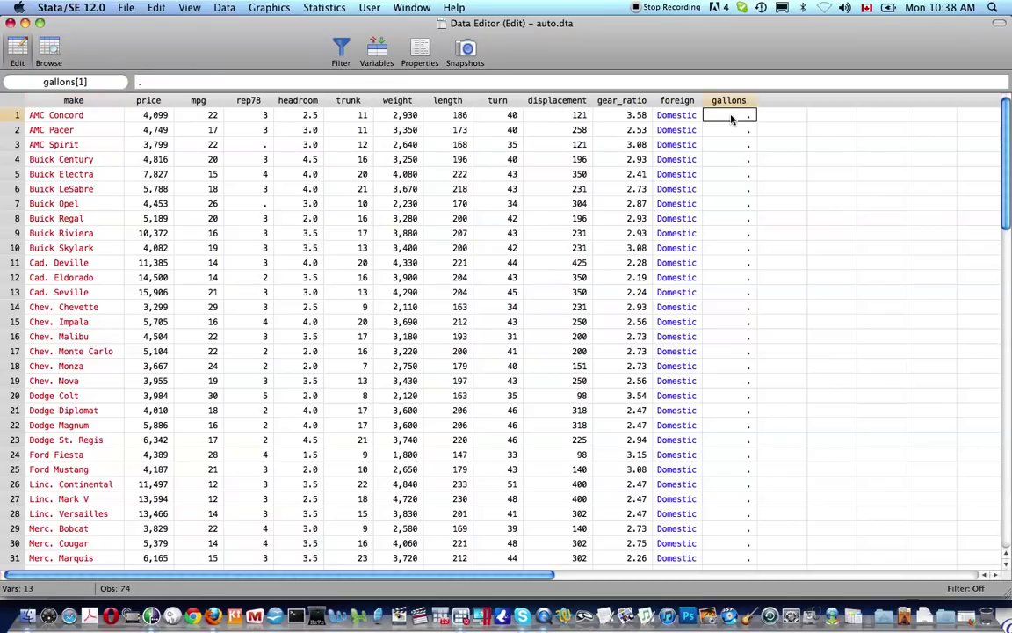
{"action": "type", "text": "5"}
{"action": "key", "text": "Return"}
{"action": "type", "text": "5"}
{"action": "type", "text": "5"}
{"action": "key", "text": "Return"}
{"action": "key", "text": "Return"}
{"action": "key", "text": "Up"}
{"action": "key", "text": "Down"}
{"action": "type", "text": "5"}
{"action": "key", "text": "Up"}
Set gallons to 6 in observations 3 and 6, 8 in observation 7 and 3 in observation 8.
{"action": "type", "text": "6"}
{"action": "key", "text": "Return"}
{"action": "key", "text": "Return"}
{"action": "key", "text": "Return"}
{"action": "type", "text": "6"}
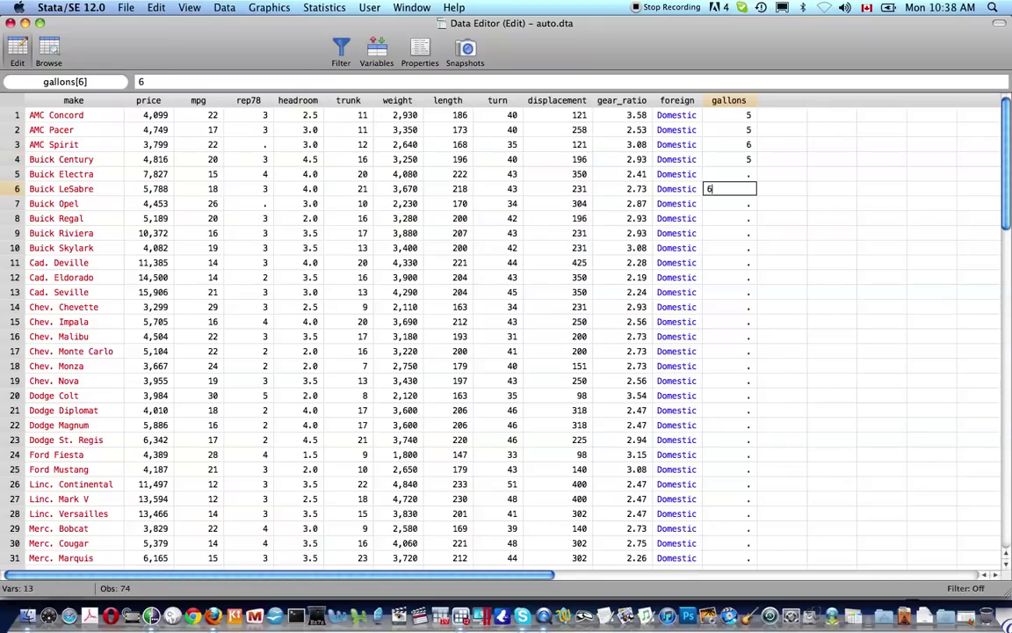
{"action": "key", "text": "Return"}
{"action": "type", "text": "8"}
{"action": "key", "text": "Return"}
{"action": "type", "text": "3"}
{"action": "key", "text": "Return"}
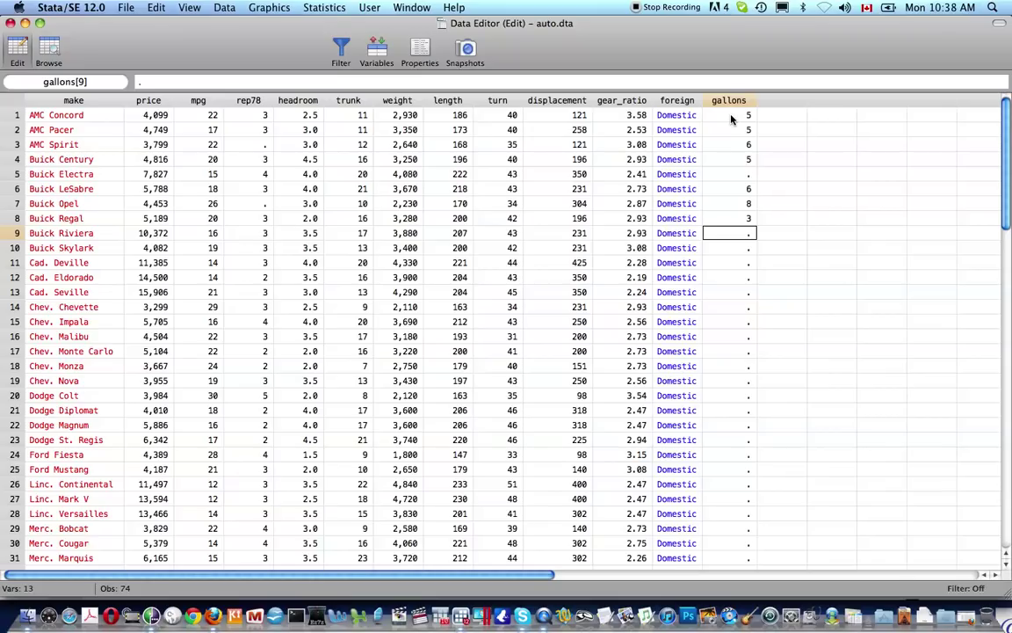
Close the data editor and review the replace commands it logged in the results.
{"action": "scroll", "coordinate": [732, 120], "scroll_direction": "down", "scroll_amount": 10}
{"action": "scroll", "coordinate": [732, 119], "scroll_direction": "up", "scroll_amount": 10}
{"action": "key", "text": "super+w"}
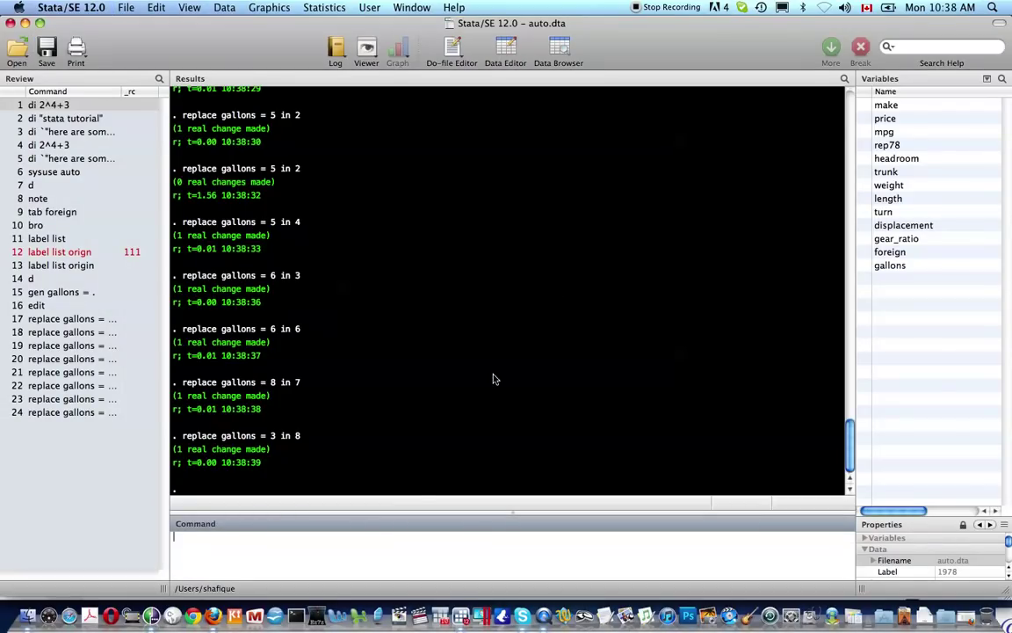
{"action": "scroll", "coordinate": [281, 402], "scroll_direction": "up", "scroll_amount": 5}
{"action": "scroll", "coordinate": [282, 403], "scroll_direction": "up", "scroll_amount": 1}
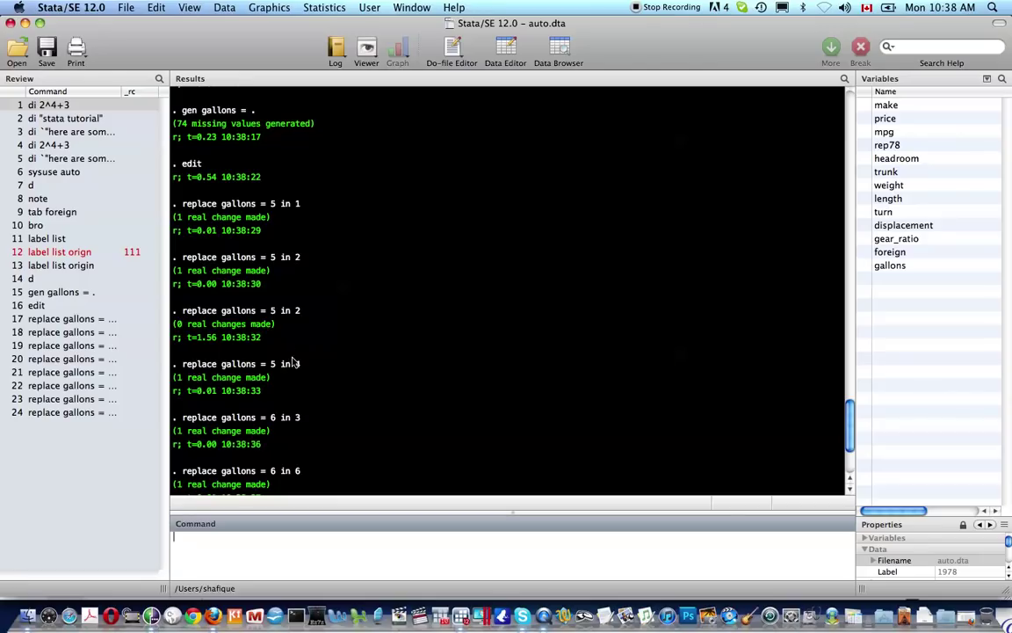
{"action": "scroll", "coordinate": [295, 381], "scroll_direction": "down", "scroll_amount": 3}
{"action": "scroll", "coordinate": [296, 380], "scroll_direction": "down", "scroll_amount": 5}
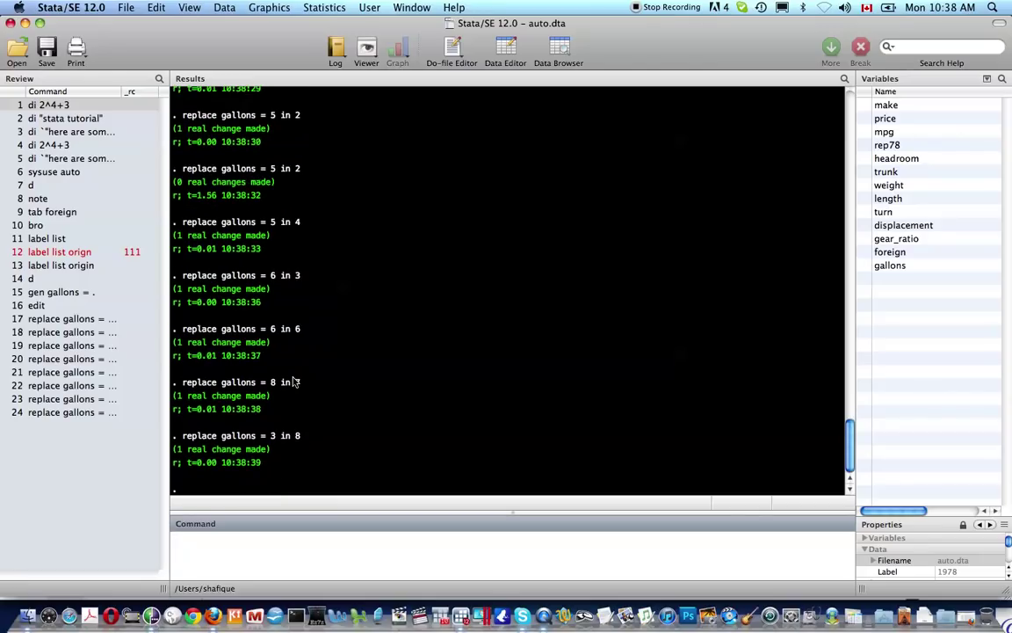
Replace gallons with 5 in all observations, browse the dataset to check the column, and close the data browser.
{"action": "type", "text": "replace gallons = 5"}
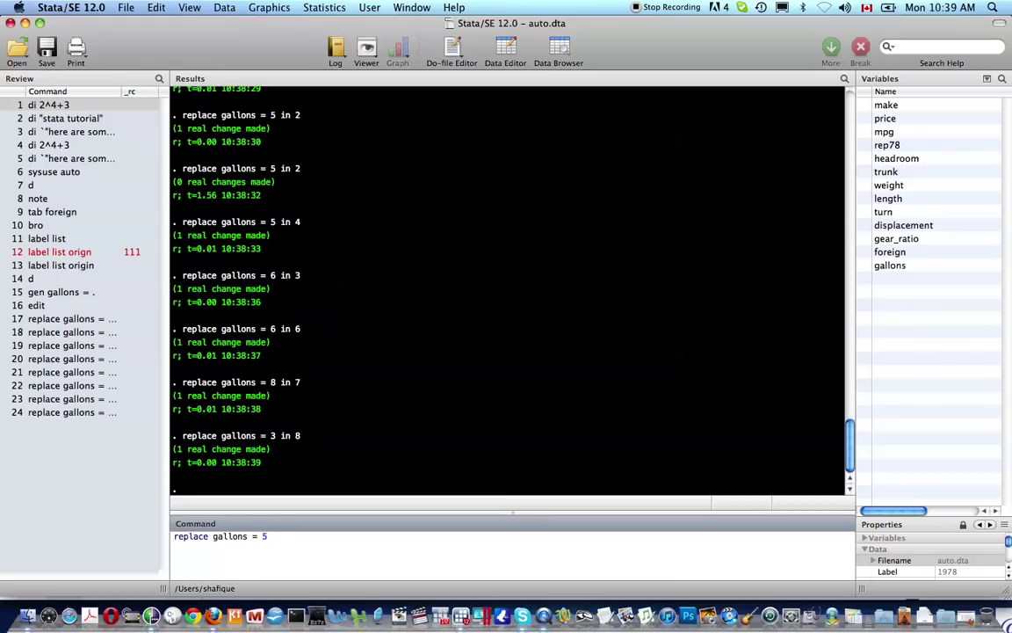
{"action": "key", "text": "Return"}
{"action": "type", "text": "bro"}
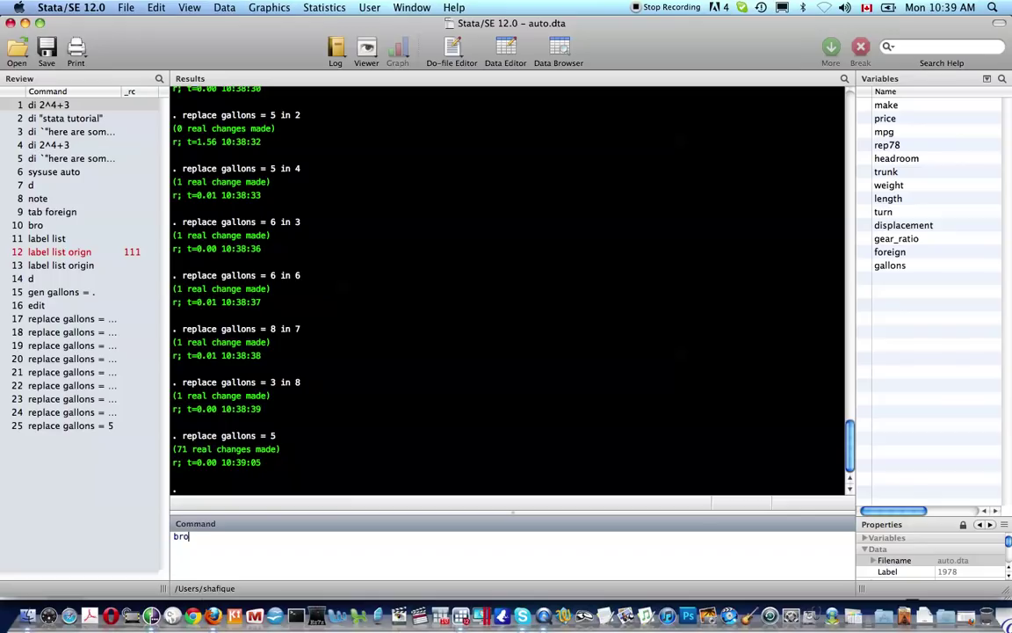
{"action": "key", "text": "Return"}
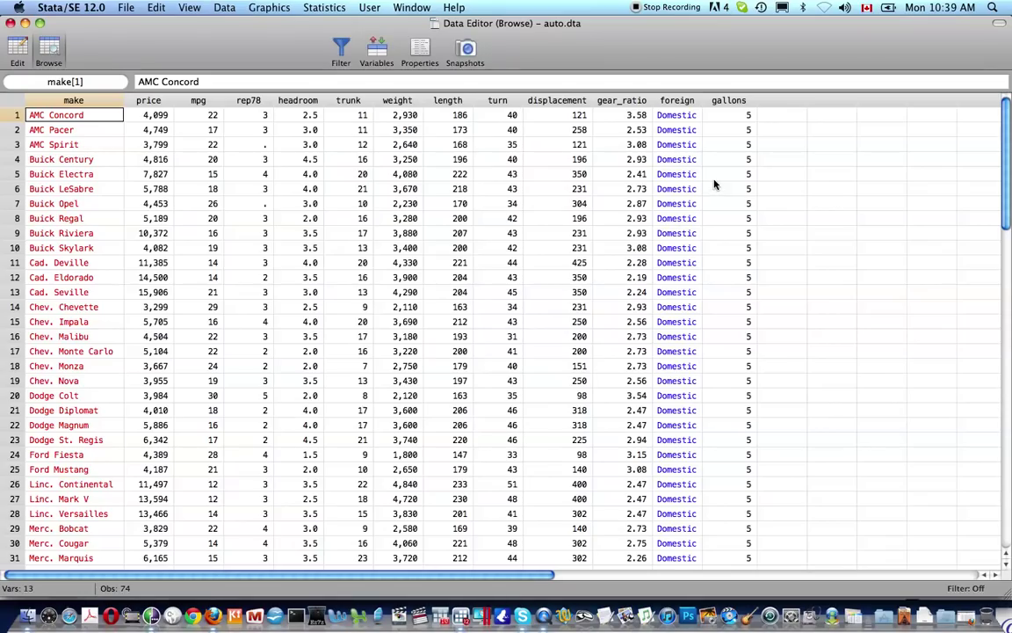
{"action": "scroll", "coordinate": [714, 184], "scroll_direction": "down", "scroll_amount": 20}
{"action": "scroll", "coordinate": [714, 184], "scroll_direction": "up", "scroll_amount": 20}
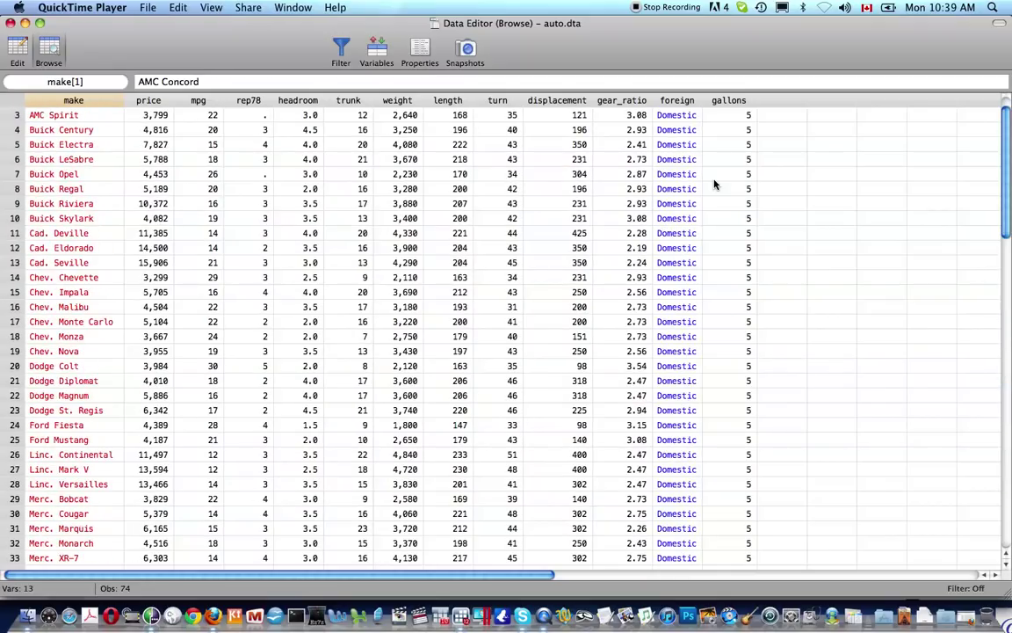
{"action": "key", "text": "ctrl+super+Escape"}
{"action": "scroll", "coordinate": [714, 185], "scroll_direction": "up", "scroll_amount": 1}
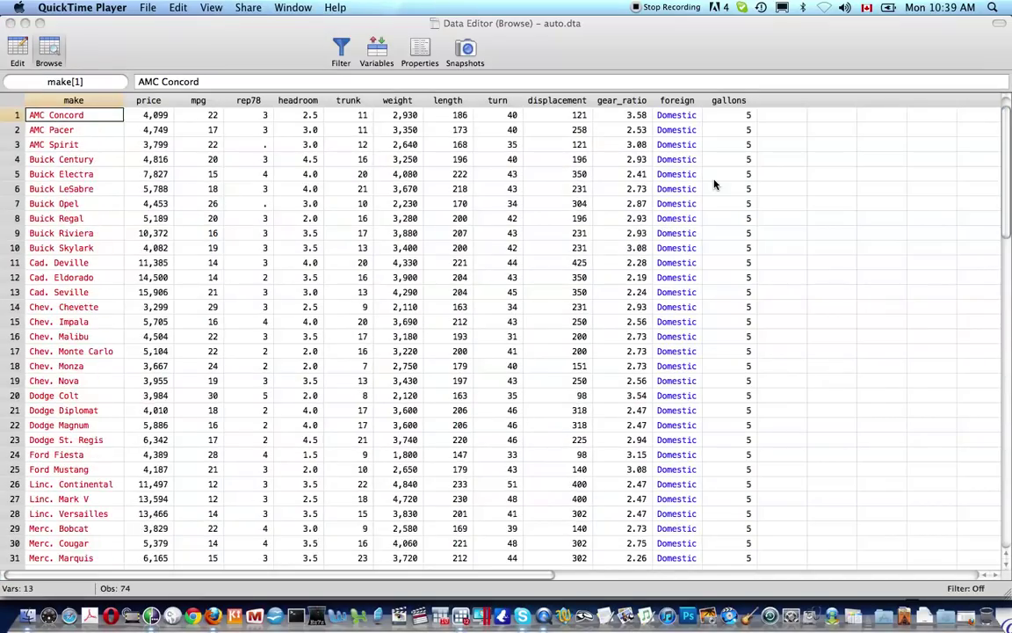
{"action": "scroll", "coordinate": [714, 185], "scroll_direction": "right", "scroll_amount": 1}
{"action": "scroll", "coordinate": [714, 184], "scroll_direction": "left", "scroll_amount": 1}
{"action": "left_click", "coordinate": [655, 28]}
{"action": "key", "text": "super+w"}
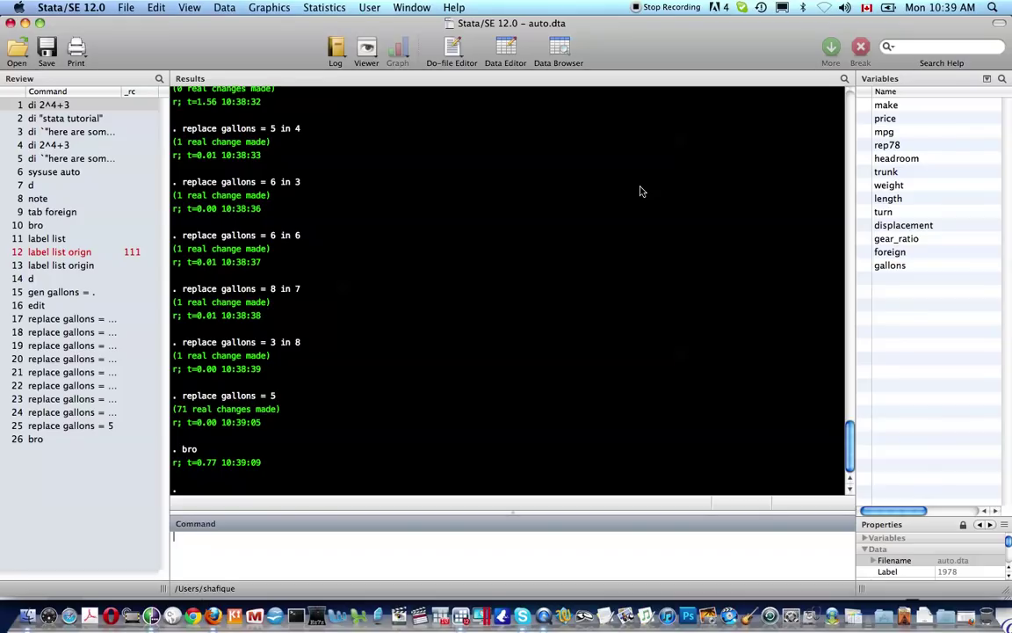
Label the variable gallons "Gallons of gasoline available for use" with the label var command, using compound quotes.
{"action": "type", "text": "label var gallons \"\""}
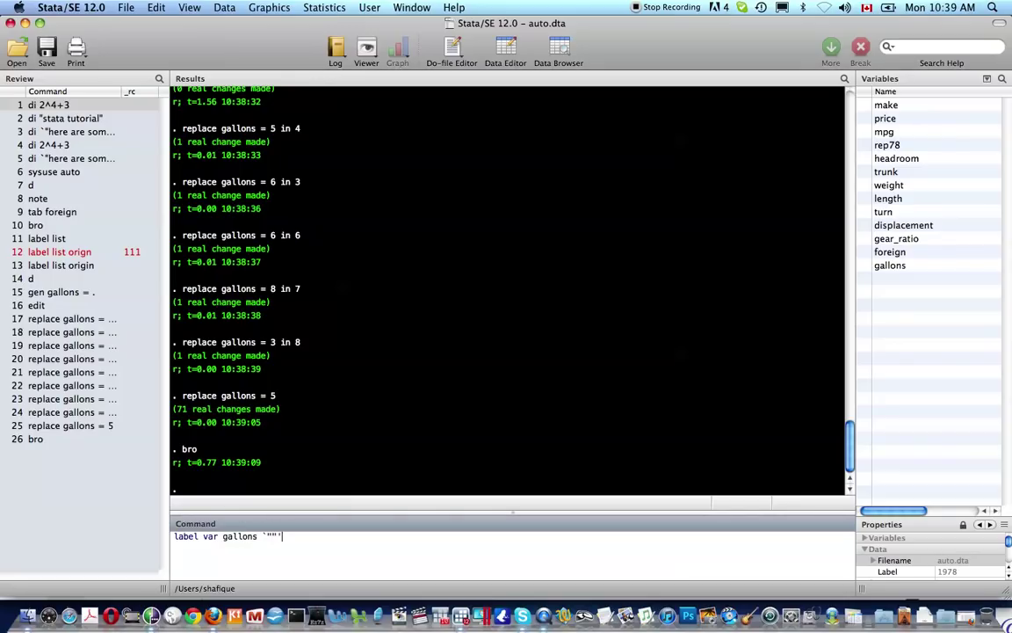
{"action": "type", "text": "Gallons"}
{"action": "type", "text": " of gasolin"}
{"action": "type", "text": "e "}
{"action": "type", "text": "available for "}
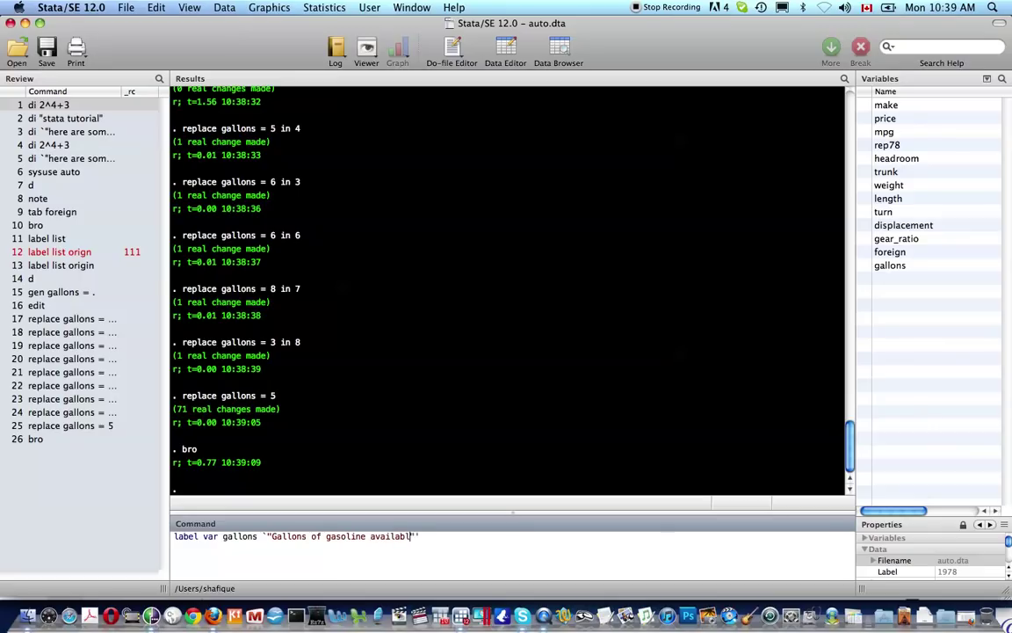
{"action": "type", "text": "consumpt"}
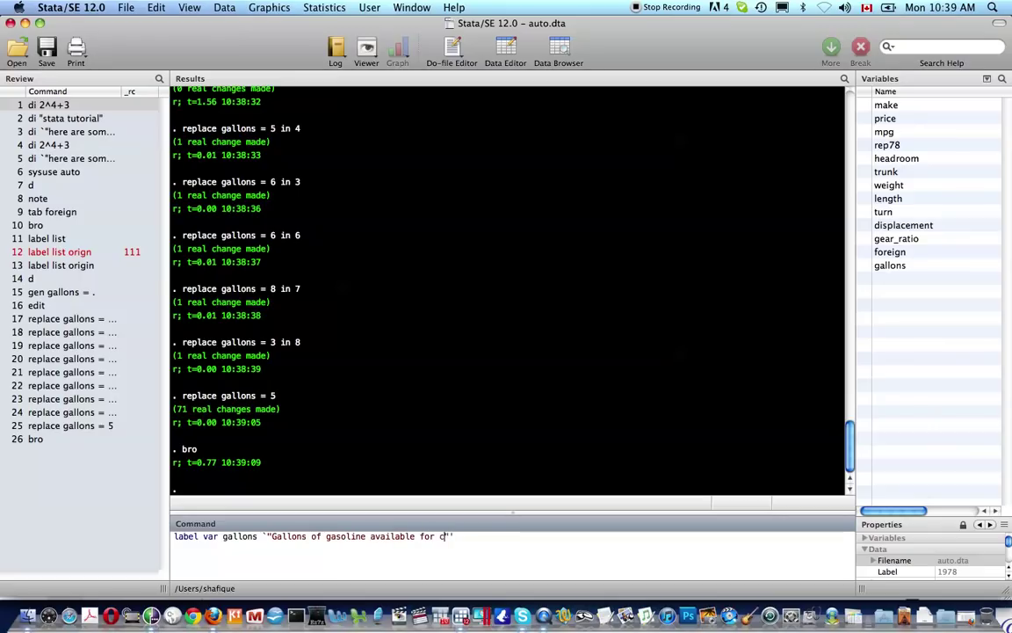
{"action": "type", "text": "ion"}
{"action": "key", "text": "BackSpace"}
{"action": "key", "text": "BackSpace"}
{"action": "key", "text": "BackSpace"}
{"action": "key", "text": "BackSpace"}
{"action": "key", "text": "BackSpace"}
{"action": "key", "text": "BackSpace"}
{"action": "key", "text": "BackSpace"}
{"action": "key", "text": "BackSpace"}
{"action": "key", "text": "BackSpace"}
{"action": "key", "text": "BackSpace"}
{"action": "key", "text": "BackSpace"}
{"action": "type", "text": "use"}
{"action": "key", "text": "Return"}
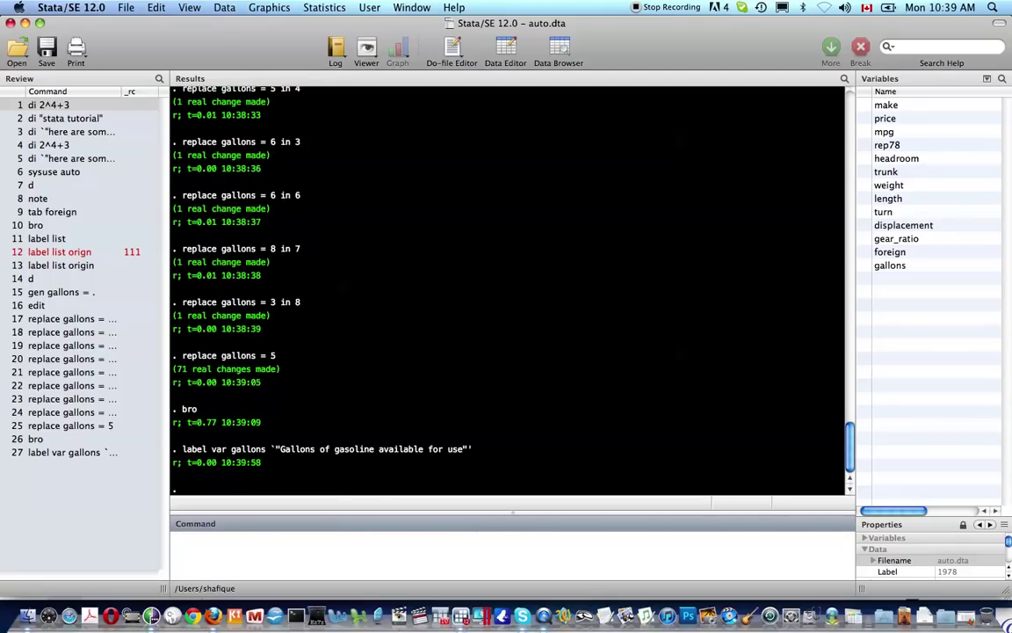
Describe the dataset with the d command to check the label of gallons.
{"action": "type", "text": "d"}
{"action": "key", "text": "Return"}
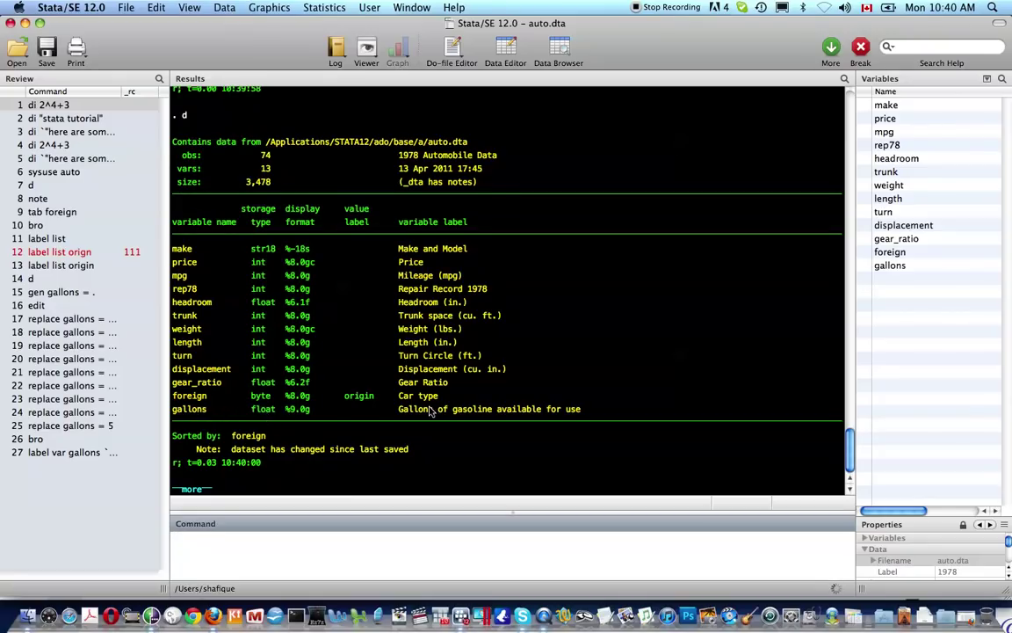
{"action": "key", "text": "space"}
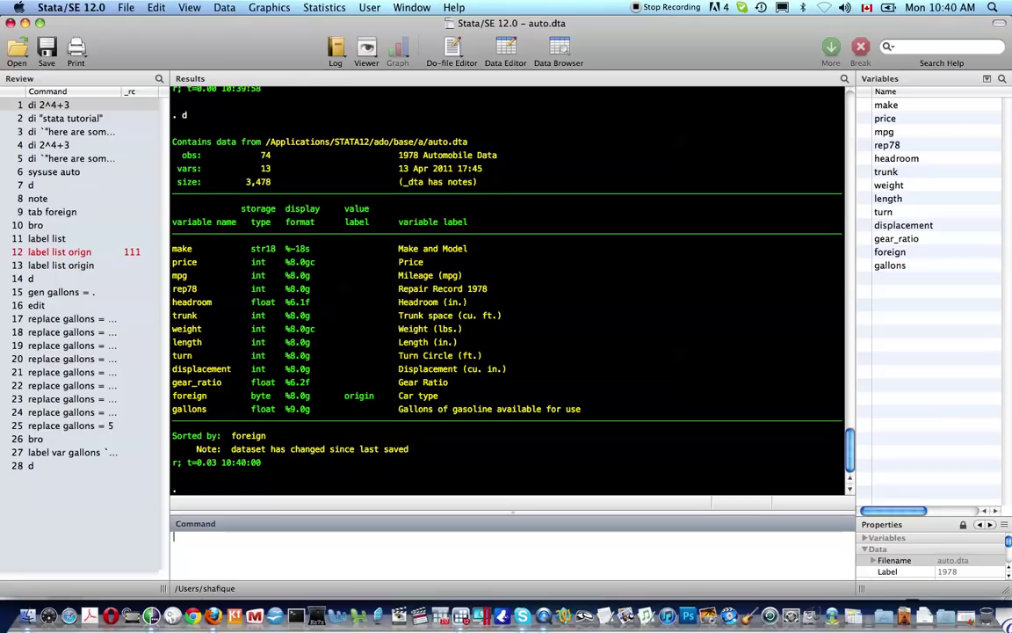
Generate a variable distance as mpg * gallo, abbreviating the gallons variable name.
{"action": "type", "text": "gen distance"}
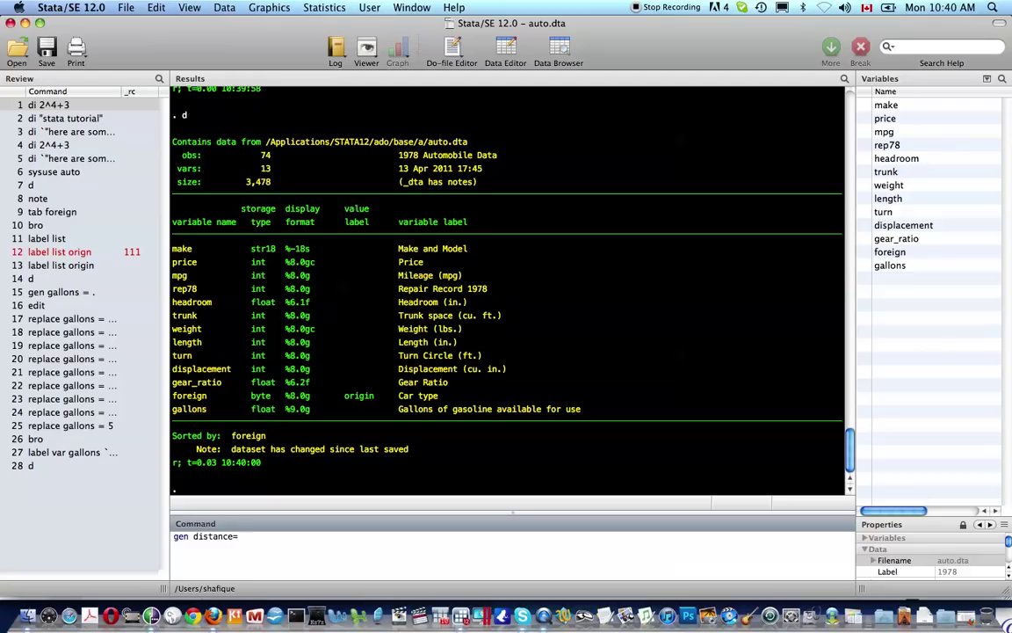
{"action": "type", "text": " = mpg*gallo"}
{"action": "key", "text": "BackSpace"}
{"action": "key", "text": "BackSpace"}
{"action": "key", "text": "BackSpace"}
{"action": "key", "text": "BackSpace"}
{"action": "key", "text": "BackSpace"}
{"action": "key", "text": "BackSpace"}
{"action": "type", "text": "* gallo"}
{"action": "key", "text": "Return"}
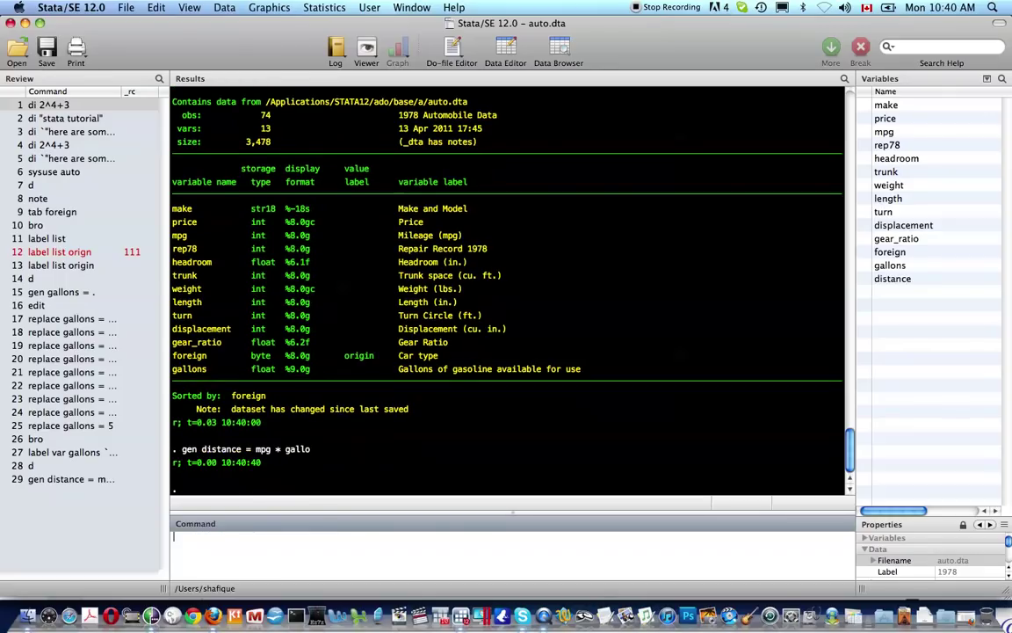
Label the distance variable, abbreviated as dist, with the compound-quoted text avg distance you can travel on "gallons".
{"action": "type", "text": "label var dis"}
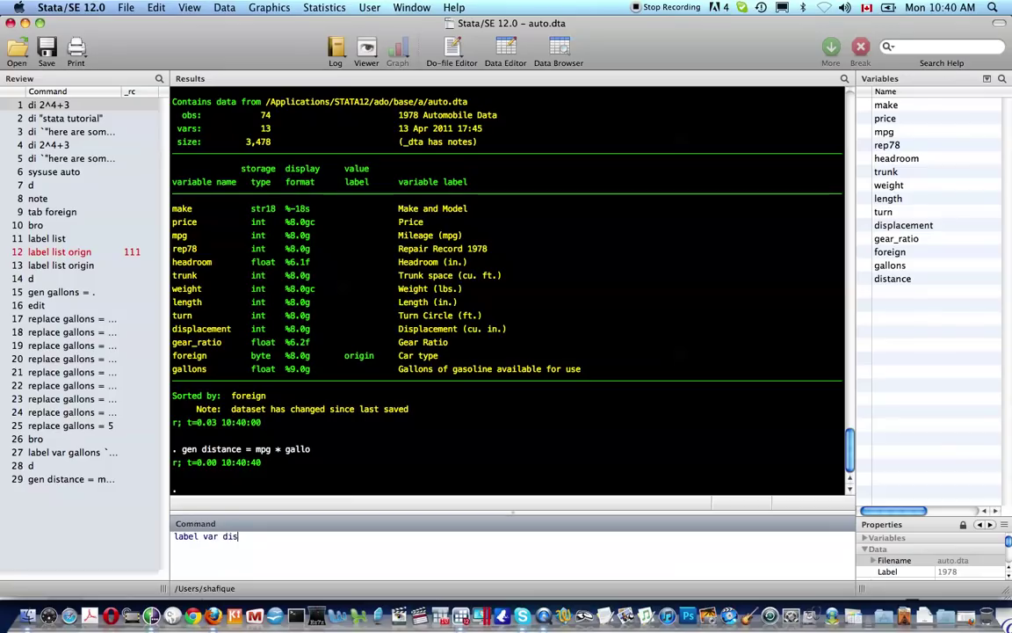
{"action": "type", "text": "t"}
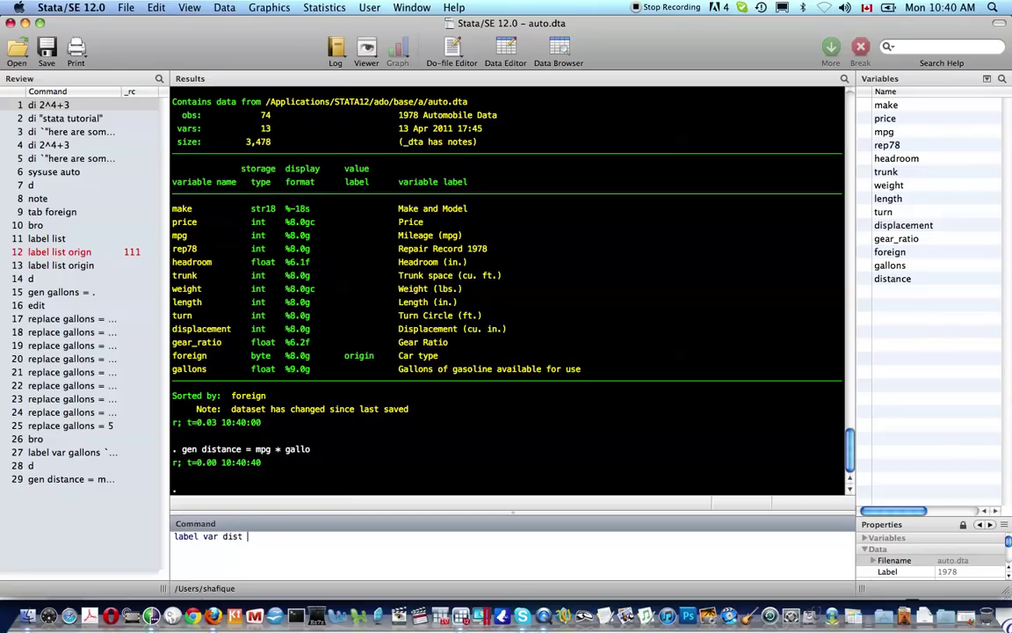
{"action": "type", "text": " `'"}
{"action": "type", "text": "\"\""}
{"action": "type", "text": "distance g"}
{"action": "key", "text": "BackSpace"}
{"action": "type", "text": "yo"}
{"action": "key", "text": "BackSpace"}
{"action": "key", "text": "BackSpace"}
{"action": "key", "text": "BackSpace"}
{"action": "key", "text": "BackSpace"}
{"action": "key", "text": "BackSpace"}
{"action": "key", "text": "BackSpace"}
{"action": "key", "text": "BackSpace"}
{"action": "key", "text": "BackSpace"}
{"action": "key", "text": "BackSpace"}
{"action": "key", "text": "BackSpace"}
{"action": "key", "text": "BackSpace"}
{"action": "type", "text": "ave"}
{"action": "key", "text": "BackSpace"}
{"action": "type", "text": "g distance you can trav"}
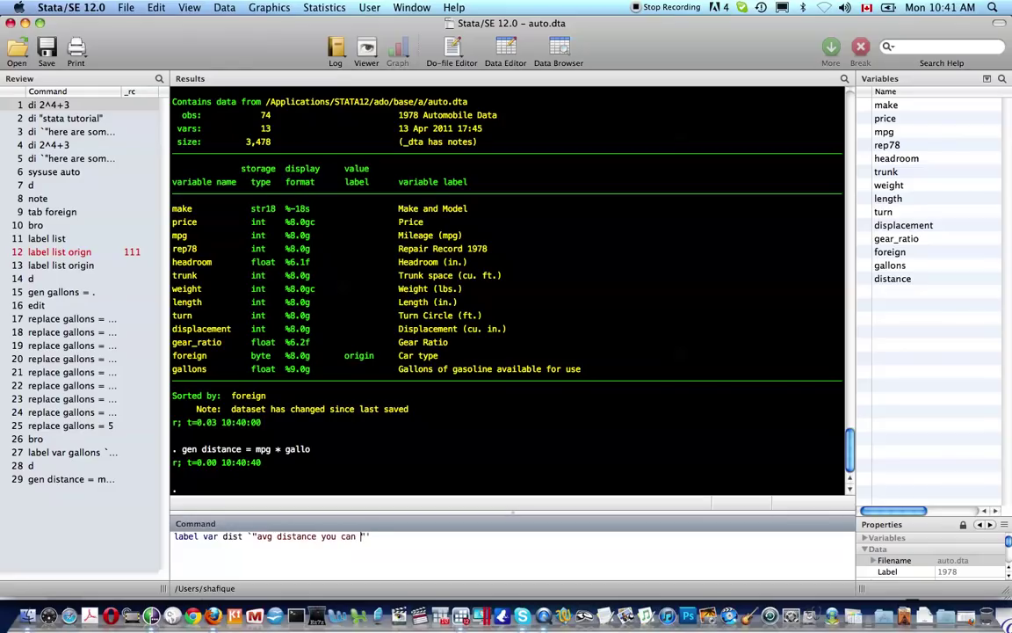
{"action": "type", "text": "el on \"gallons"}
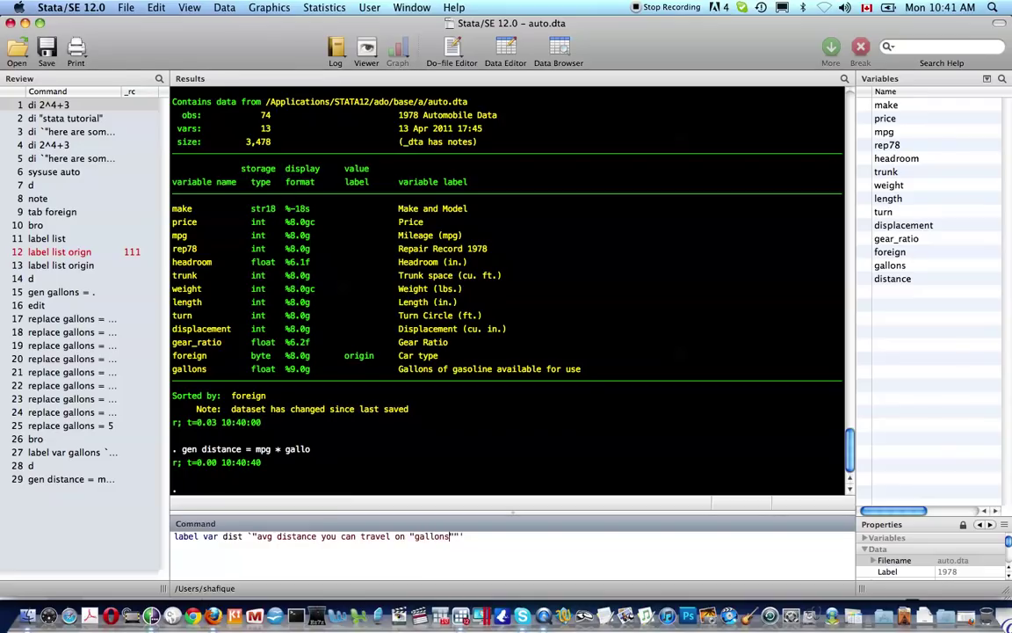
{"action": "key", "text": "Return"}
Describe the dataset again, then browse the data to examine the distance column and close the browser.
{"action": "type", "text": "d"}
{"action": "key", "text": "Return"}
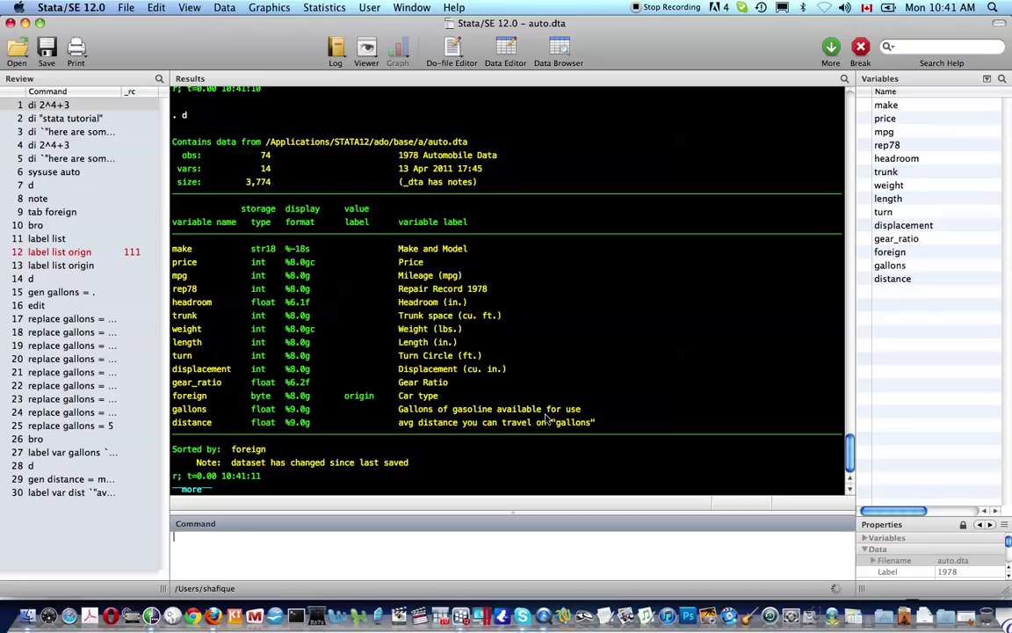
{"action": "key", "text": "space"}
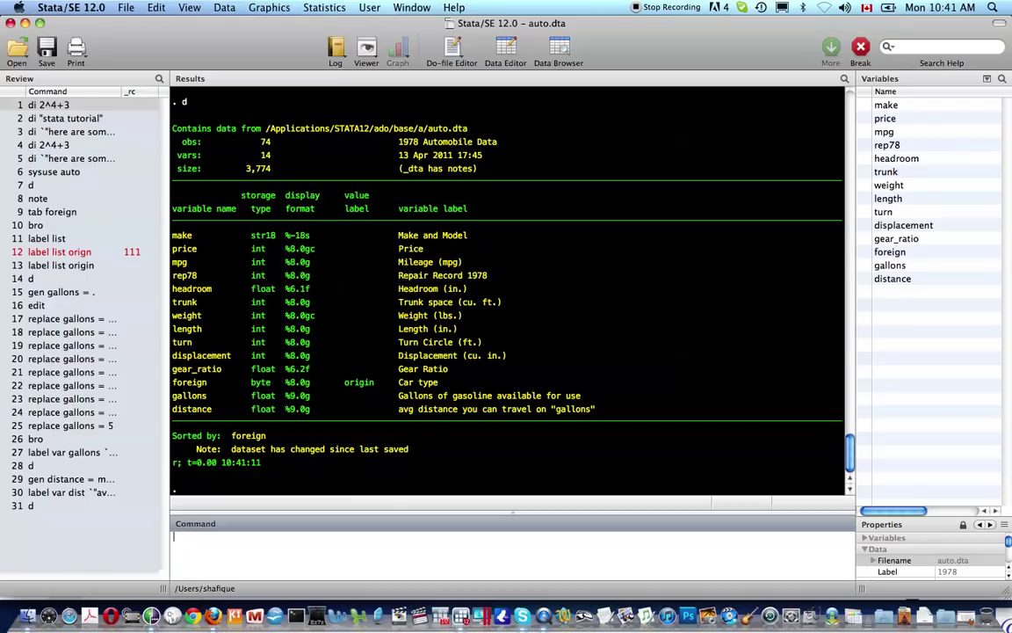
{"action": "key", "text": "super+8"}
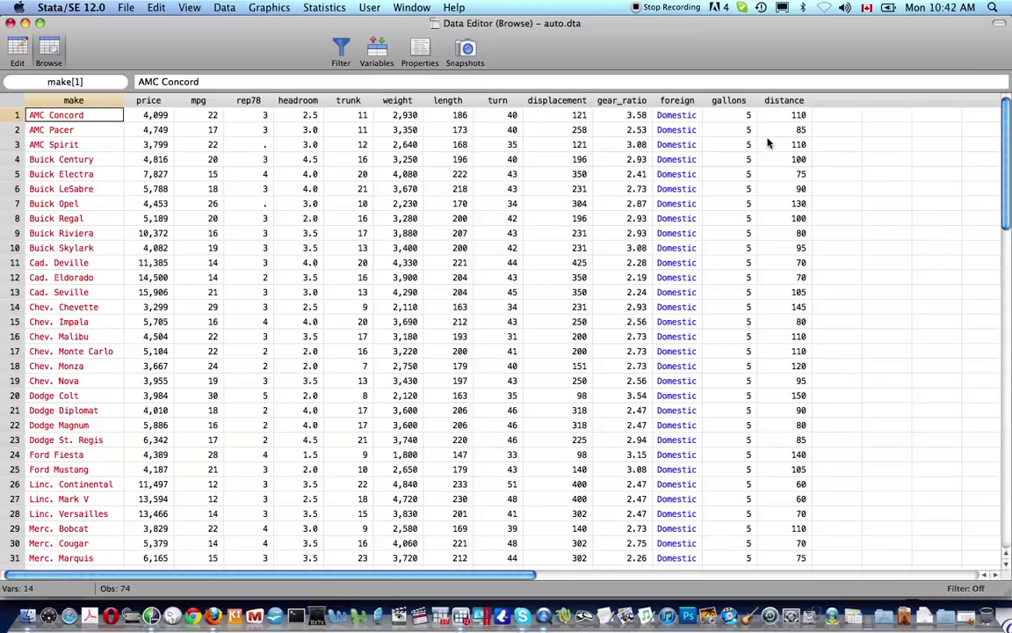
{"action": "key", "text": "super+w"}
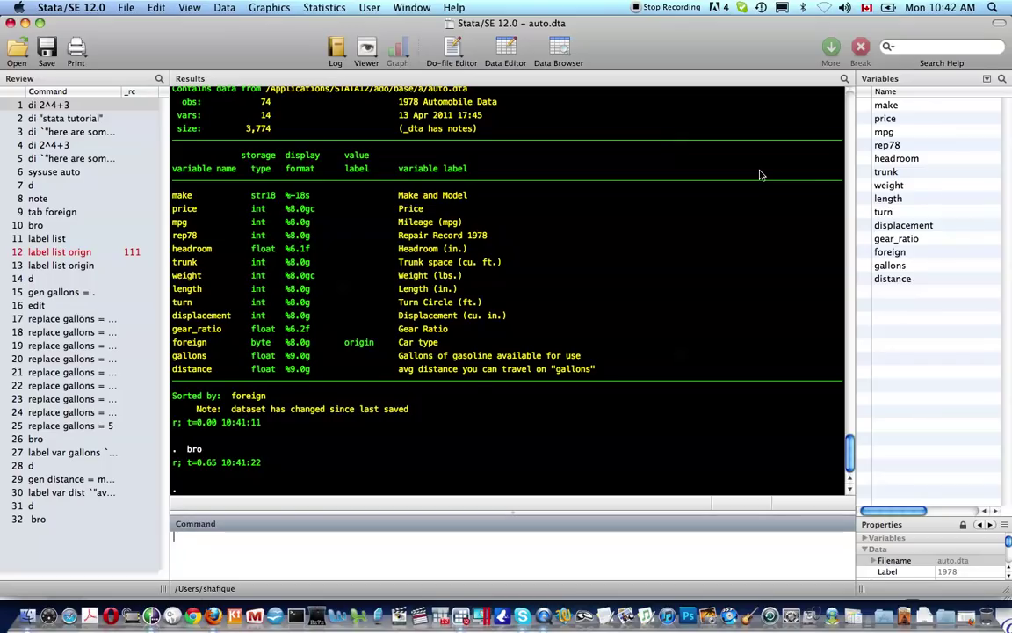
Summarize distance with the sum command and count the observations in the dataset.
{"action": "type", "text": "sum"}
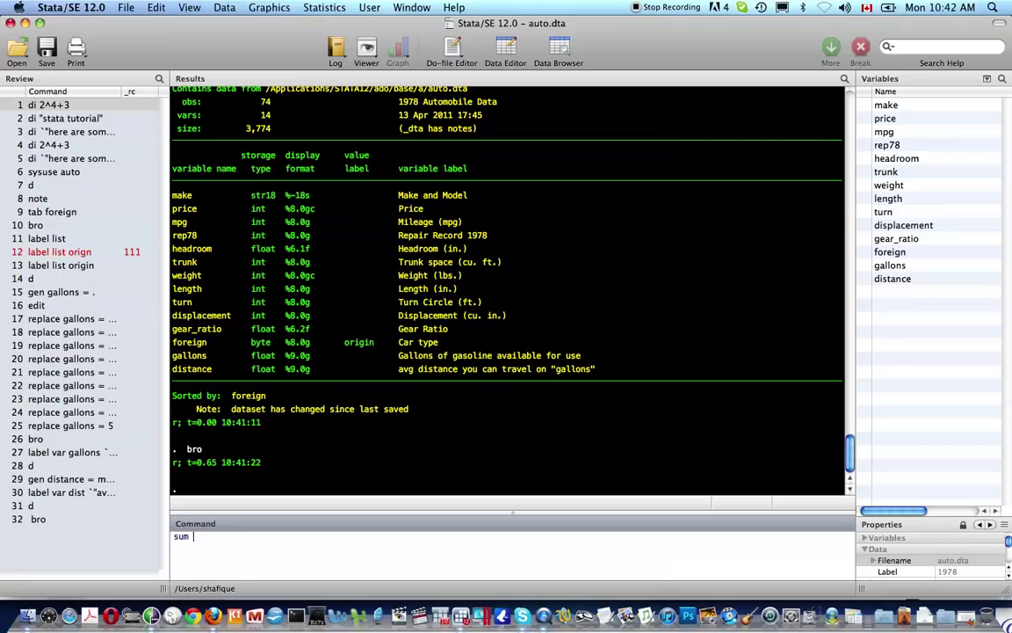
{"action": "type", "text": " distance"}
{"action": "key", "text": "Return"}
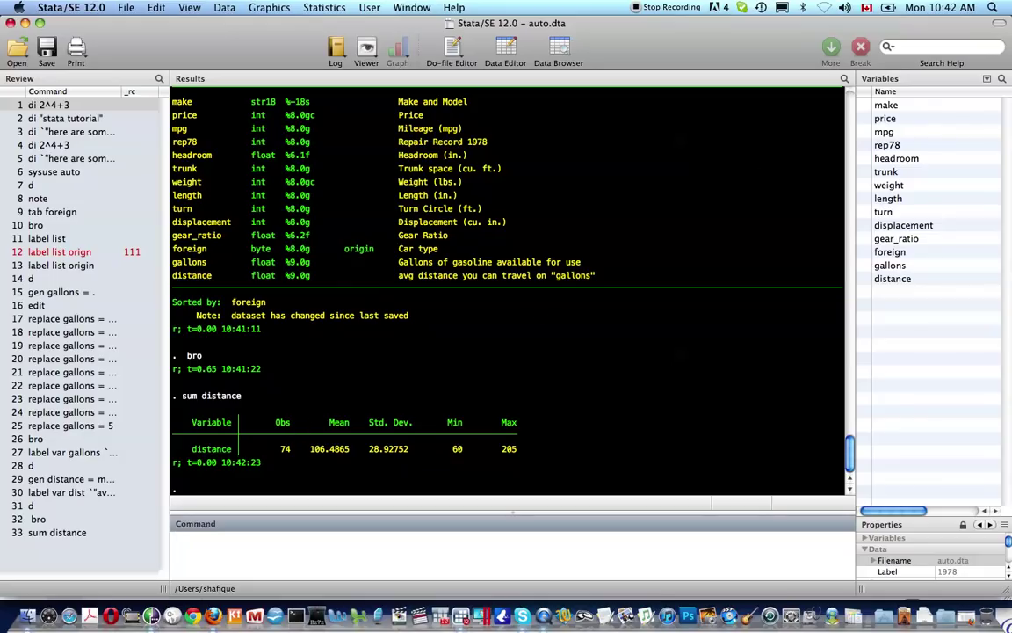
{"action": "type", "text": "count"}
{"action": "key", "text": "Return"}
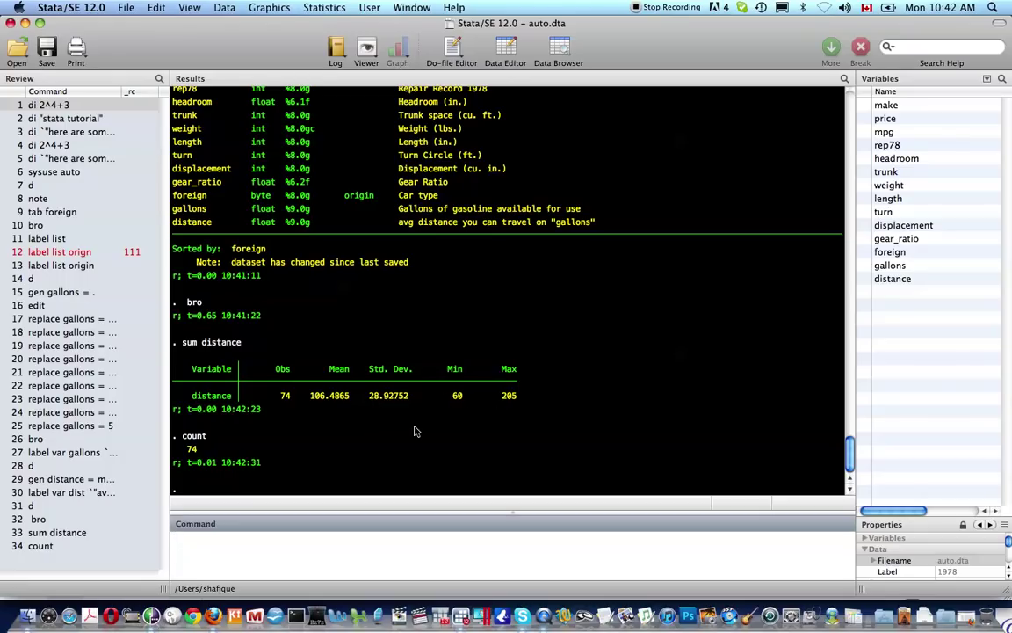
Produce detailed summaries of distance and gallons by running sum with the d option, abbreviating gallons as gall.
{"action": "key", "text": "Page_Up"}
{"action": "key", "text": "Page_Up"}
{"action": "type", "text": ", d"}
{"action": "key", "text": "Return"}
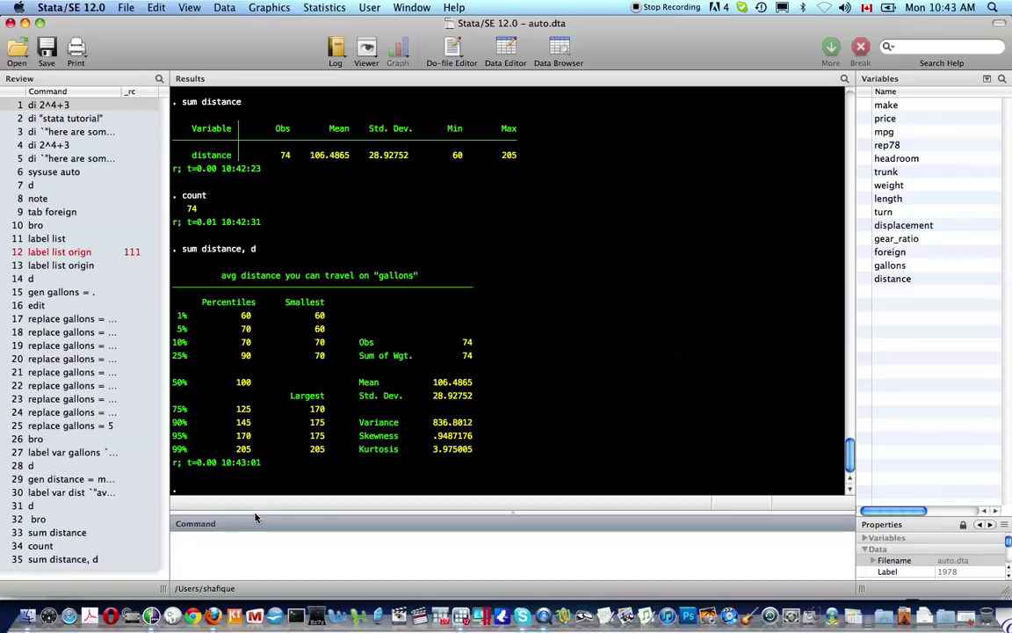
{"action": "type", "text": "sum gall,d"}
{"action": "key", "text": "Return"}
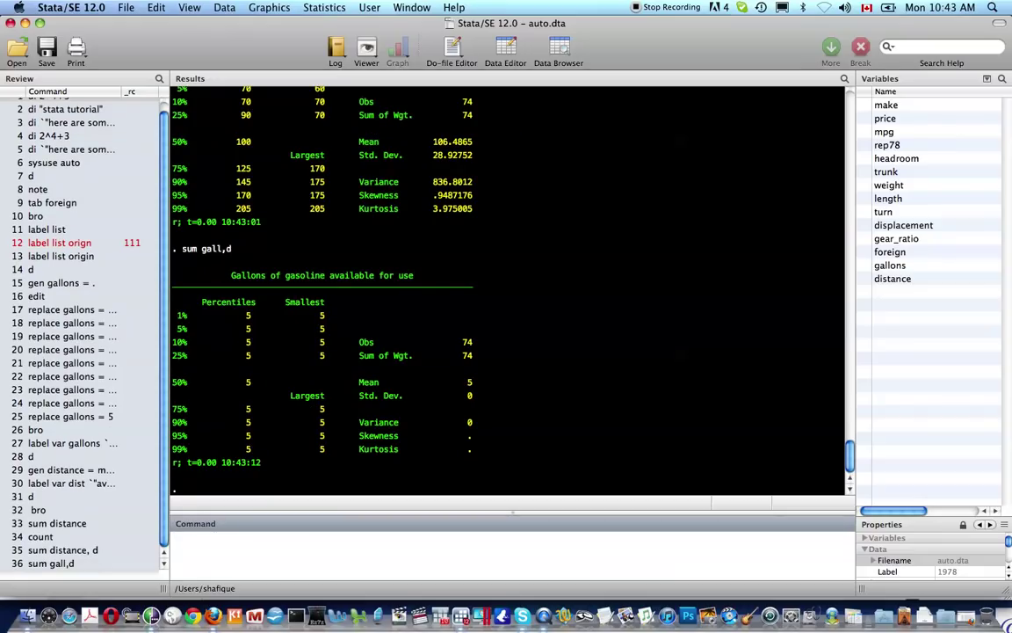